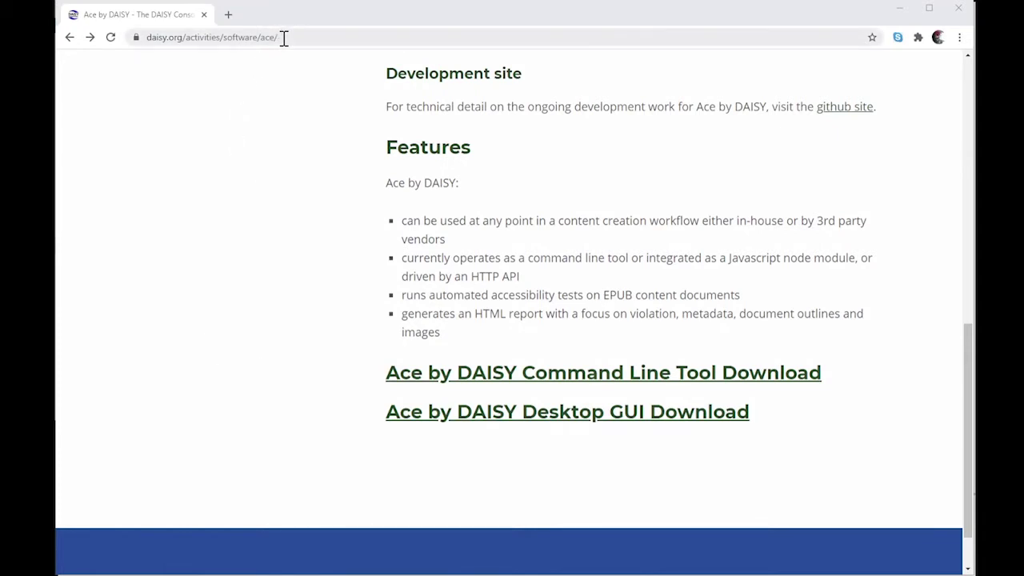
Select the daisy.org Ace by DAISY page address and scroll back up to the introduction.
{"action": "left_click_drag", "start_coordinate": [284, 36], "coordinate": [141, 39]}
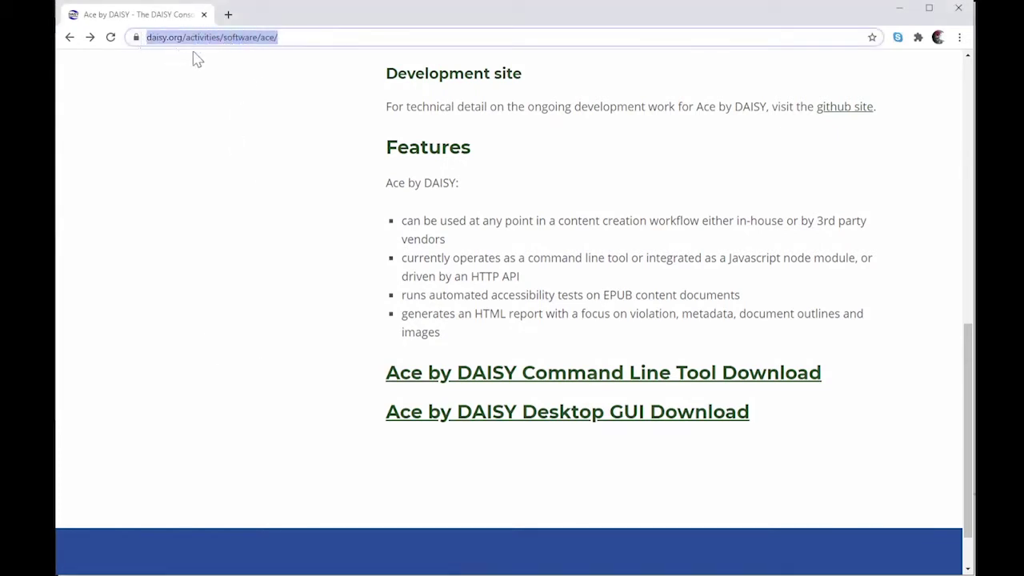
{"action": "scroll", "coordinate": [230, 139], "scroll_direction": "up", "scroll_amount": 3}
{"action": "scroll", "coordinate": [230, 138], "scroll_direction": "up", "scroll_amount": 4}
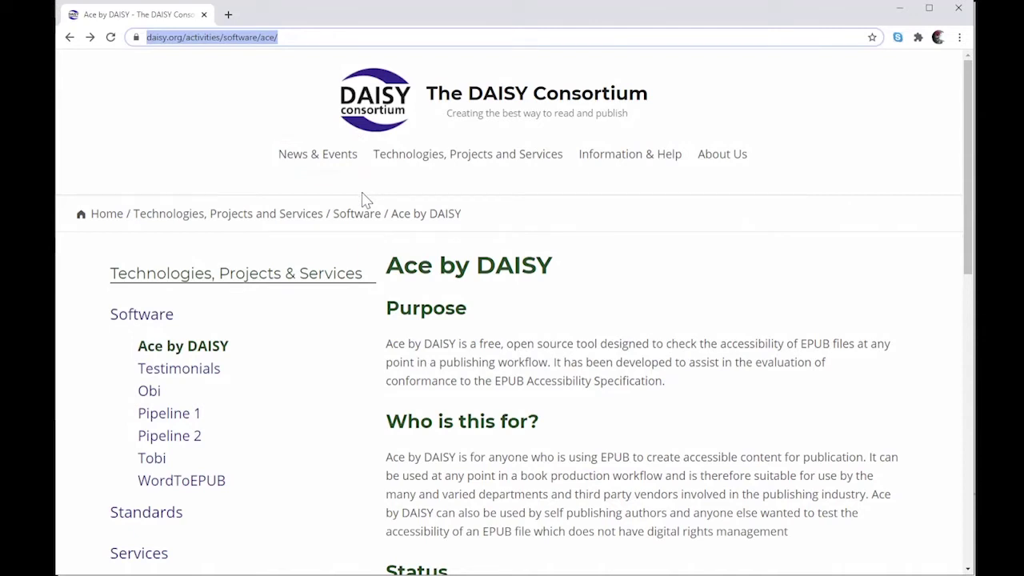
Scroll down the Ace by DAISY page past its features to the download links.
{"action": "scroll", "coordinate": [362, 199], "scroll_direction": "down", "scroll_amount": 1}
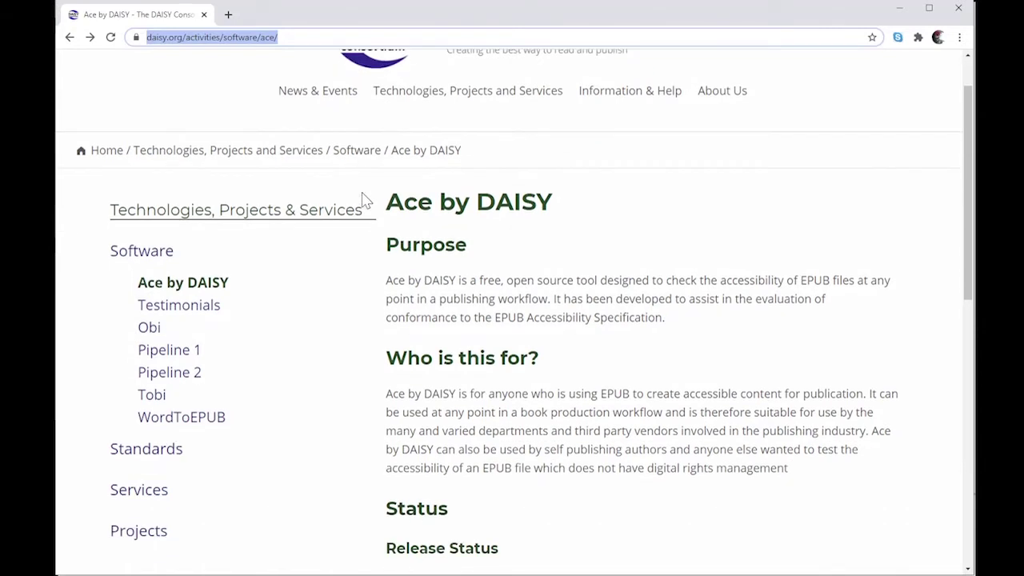
{"action": "scroll", "coordinate": [362, 198], "scroll_direction": "down", "scroll_amount": 1}
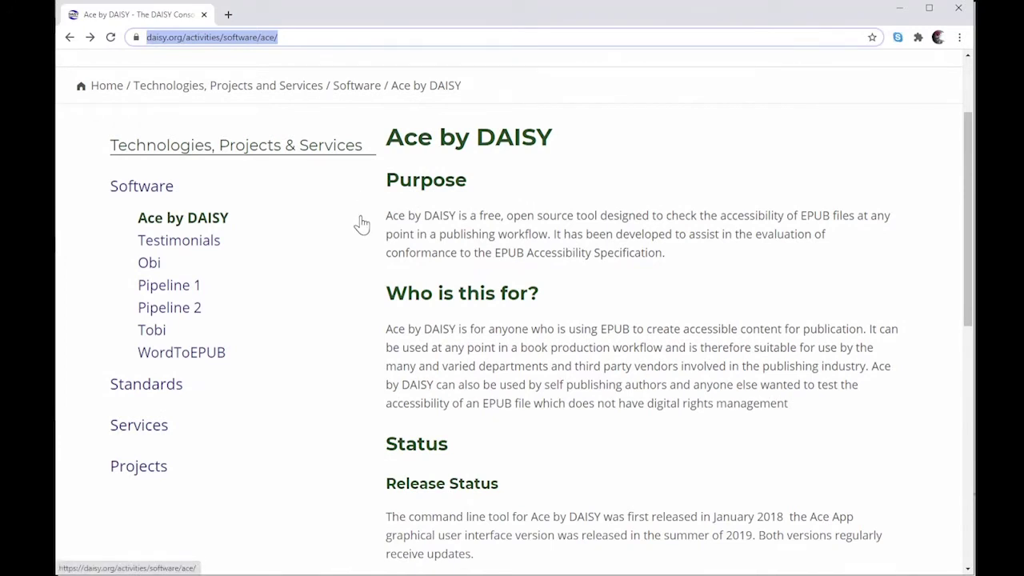
{"action": "scroll", "coordinate": [363, 224], "scroll_direction": "down", "scroll_amount": 4}
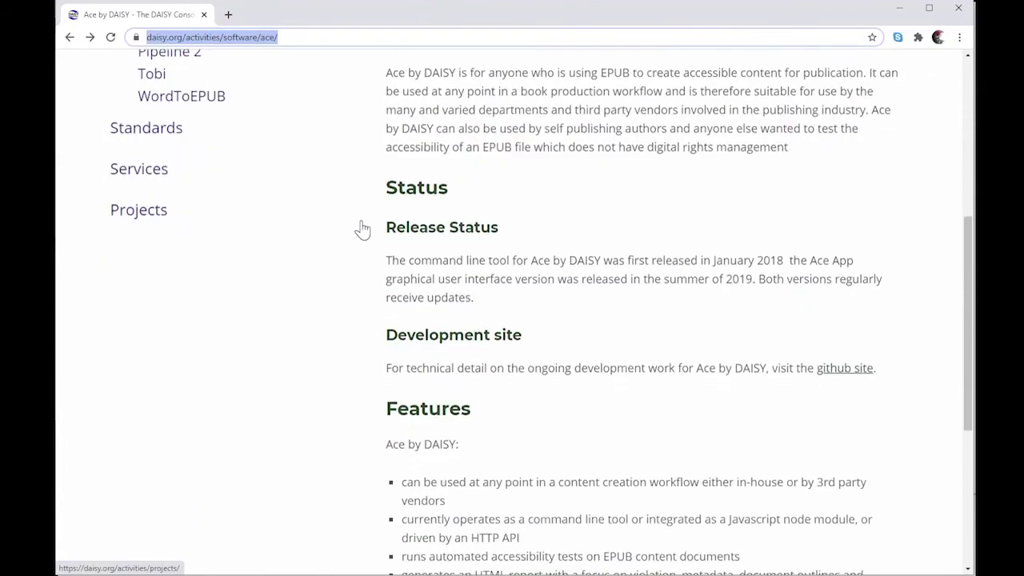
{"action": "scroll", "coordinate": [362, 229], "scroll_direction": "down", "scroll_amount": 2}
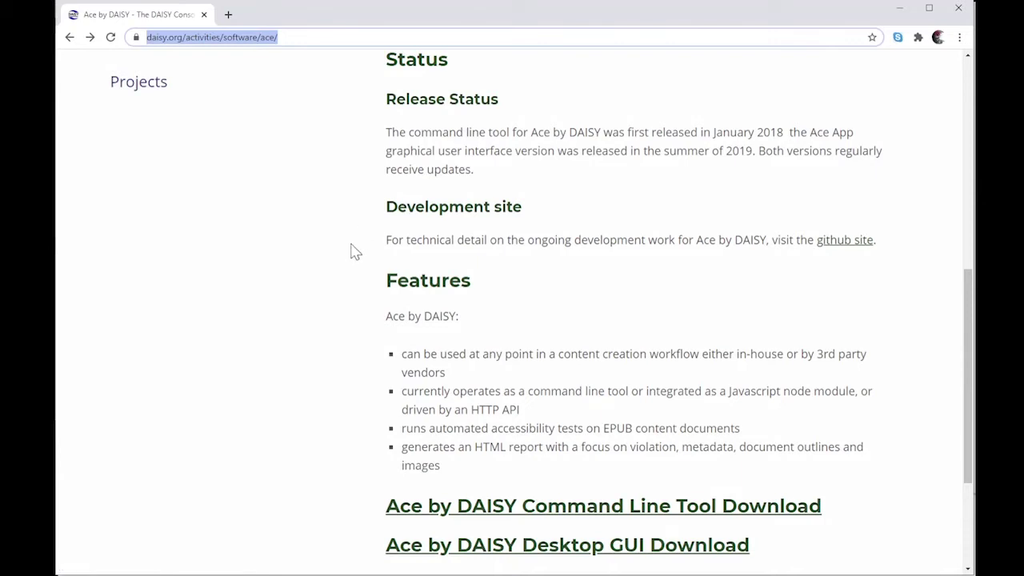
{"action": "scroll", "coordinate": [351, 248], "scroll_direction": "down", "scroll_amount": 1}
{"action": "scroll", "coordinate": [349, 251], "scroll_direction": "down", "scroll_amount": 1}
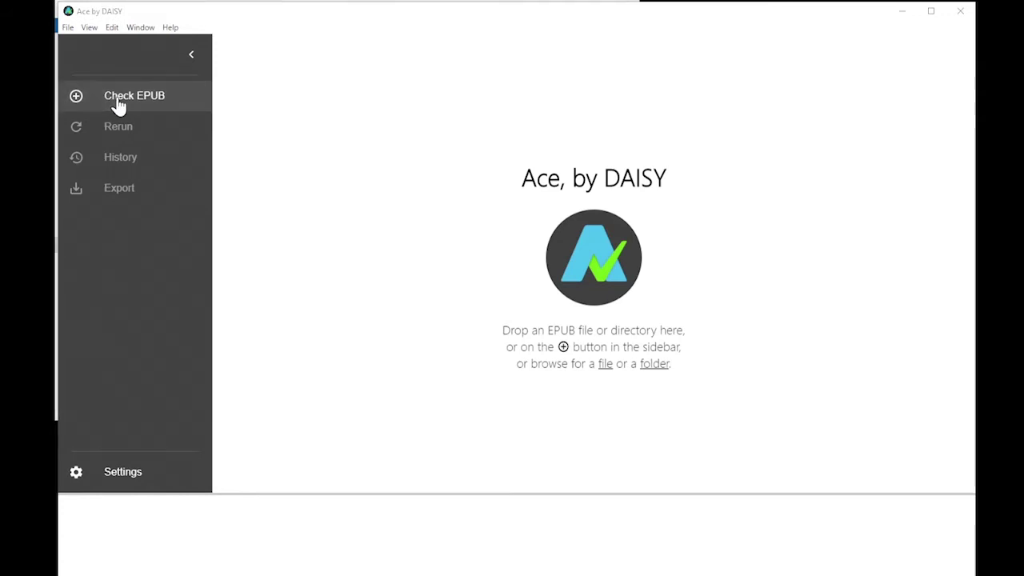
Choose COVID_Awareness.epub in the TEST folder and run the accessibility check on it.
{"action": "left_click", "coordinate": [118, 104]}
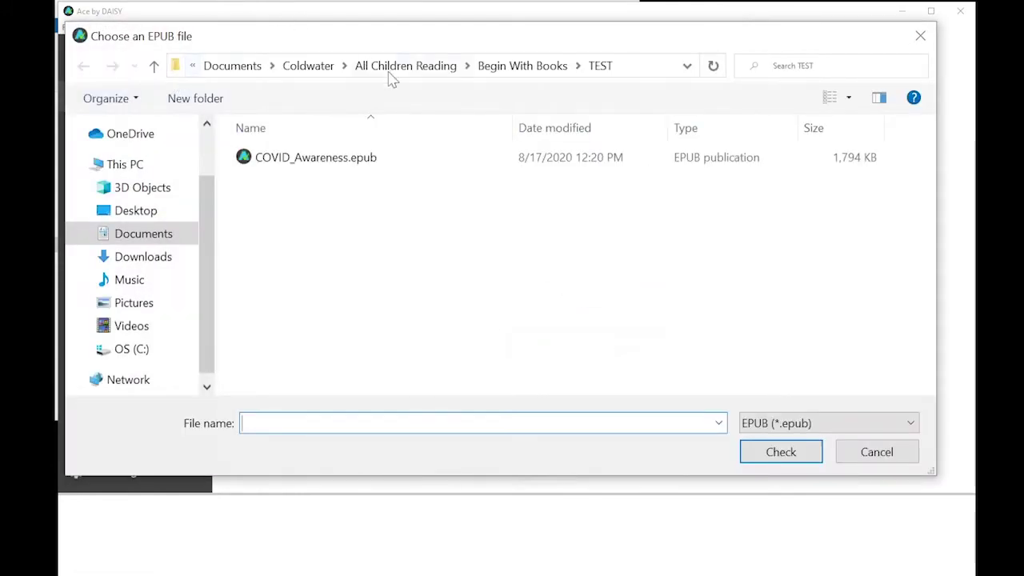
{"action": "left_click_drag", "start_coordinate": [416, 40], "coordinate": [403, 14]}
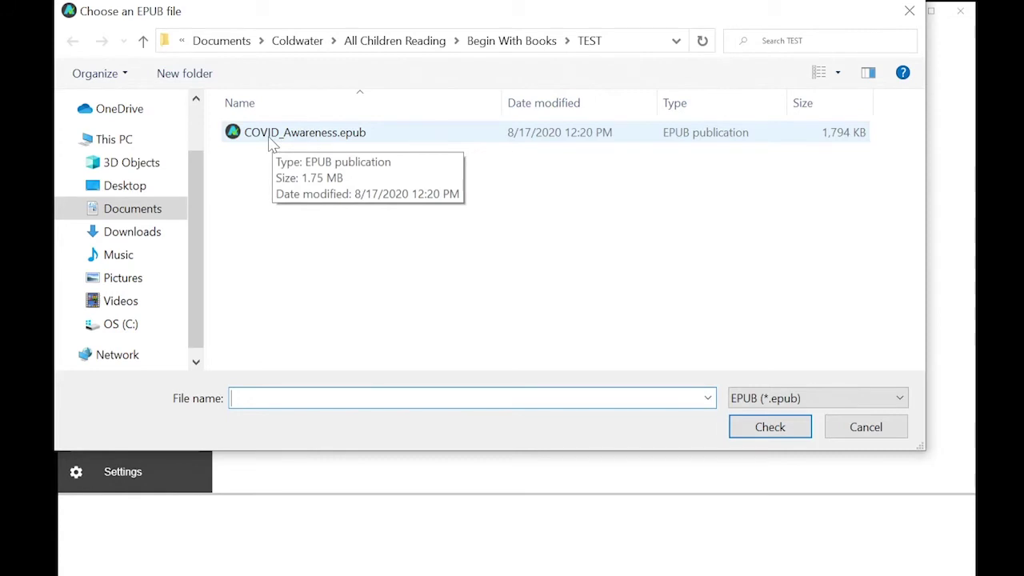
{"action": "left_click", "coordinate": [314, 142]}
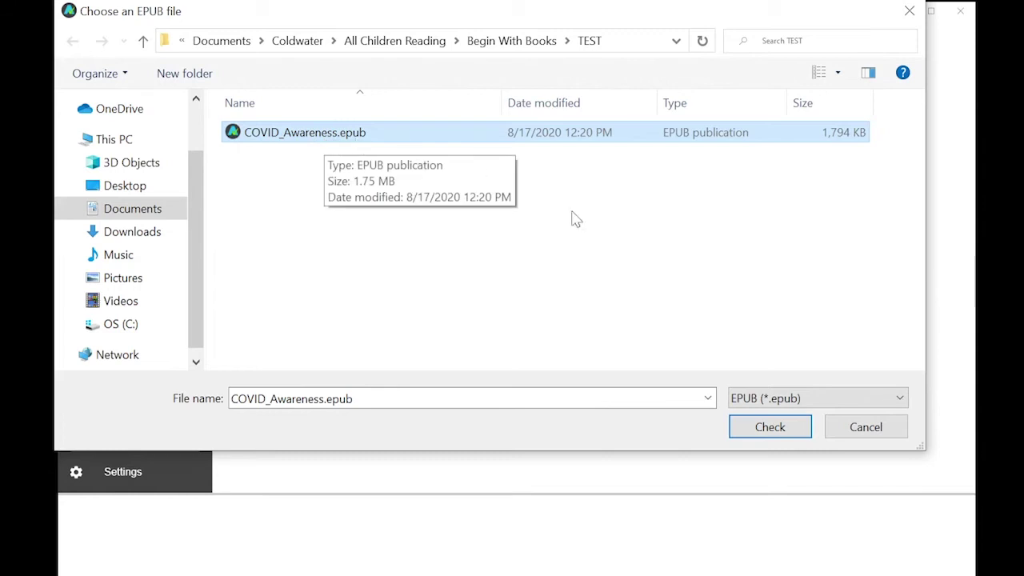
{"action": "left_click", "coordinate": [758, 431]}
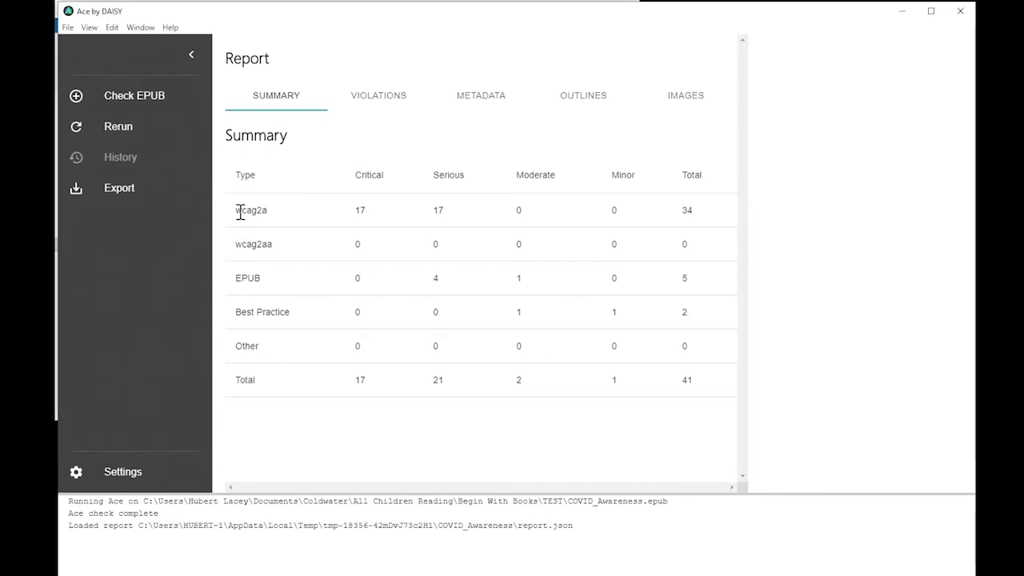
Highlight wcag2a, the largest category with 34 violations, in the report summary.
{"action": "left_click_drag", "start_coordinate": [240, 213], "coordinate": [257, 215]}
{"action": "left_click", "coordinate": [360, 213]}
{"action": "left_click_drag", "start_coordinate": [362, 212], "coordinate": [365, 211]}
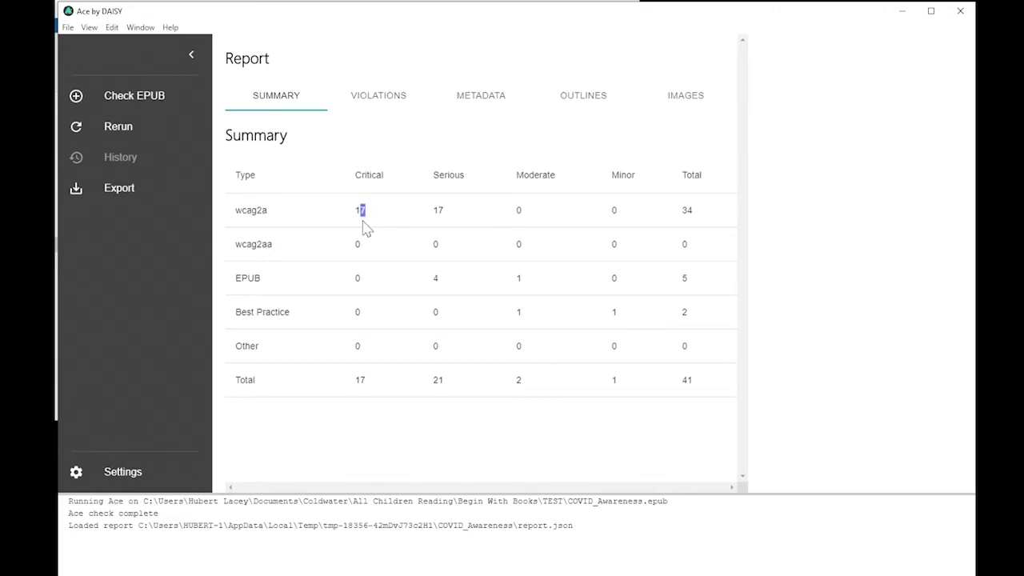
{"action": "left_click_drag", "start_coordinate": [238, 245], "coordinate": [284, 248]}
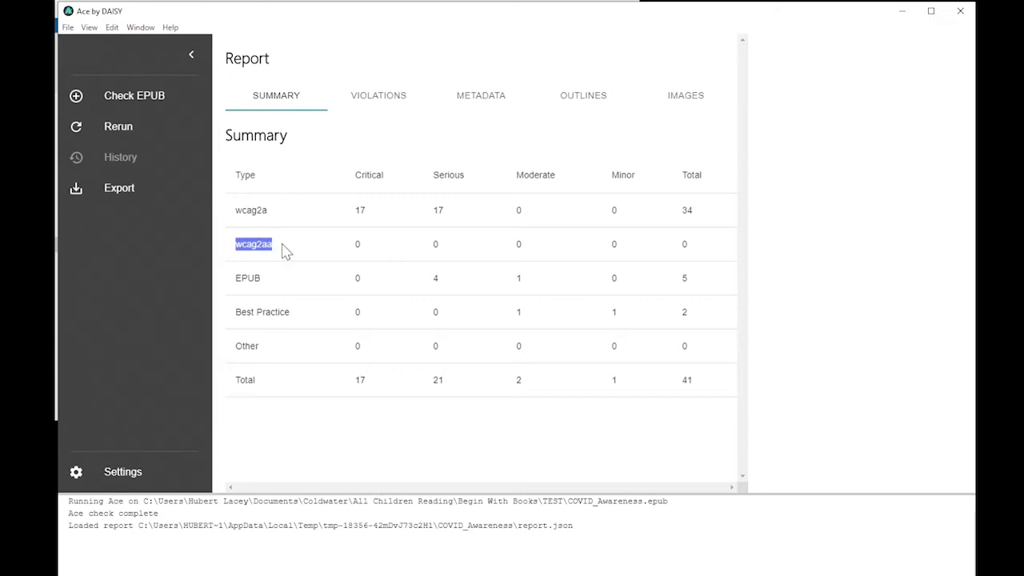
{"action": "left_click_drag", "start_coordinate": [359, 245], "coordinate": [360, 244]}
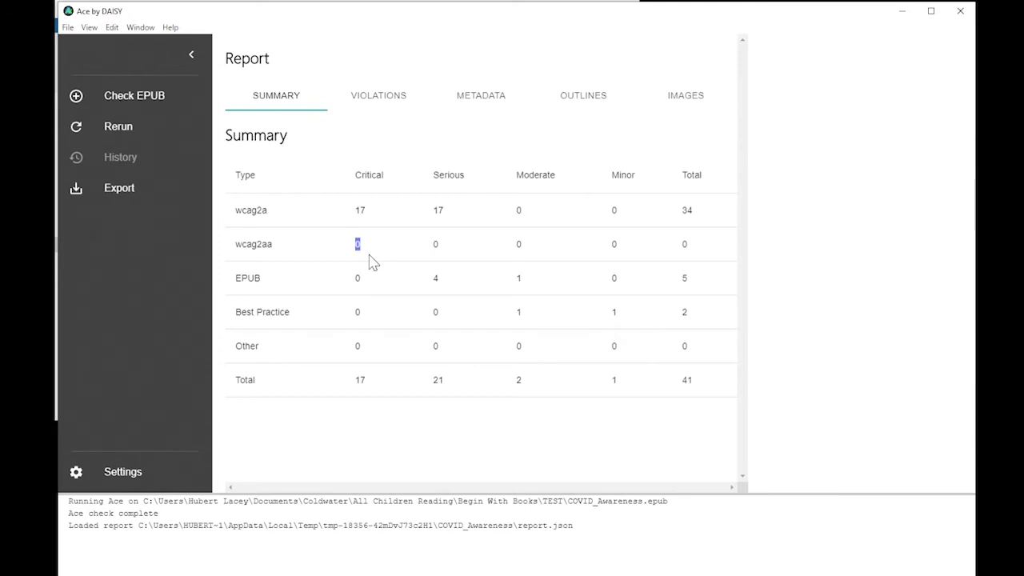
{"action": "left_click", "coordinate": [354, 250]}
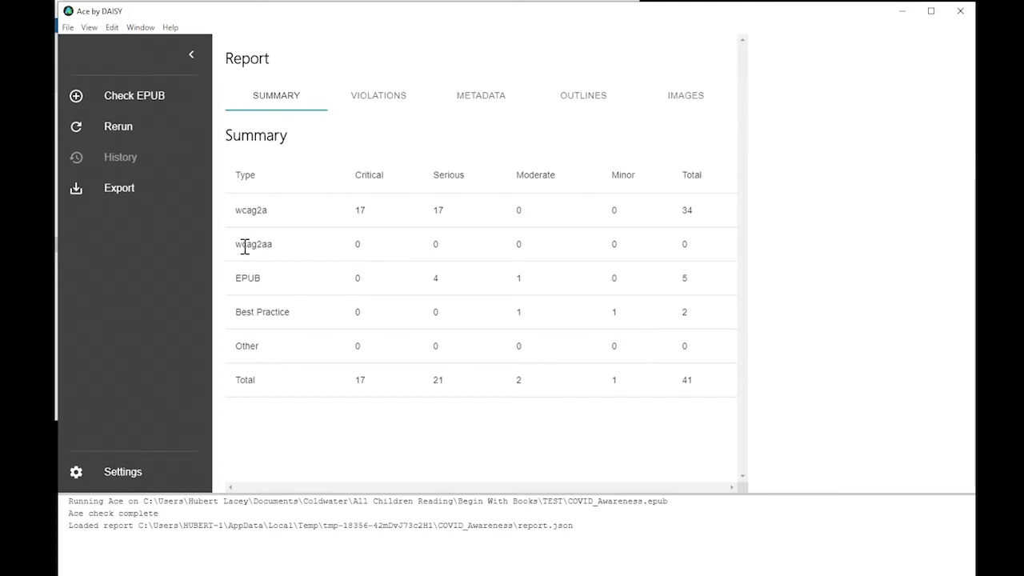
{"action": "left_click_drag", "start_coordinate": [237, 246], "coordinate": [275, 247]}
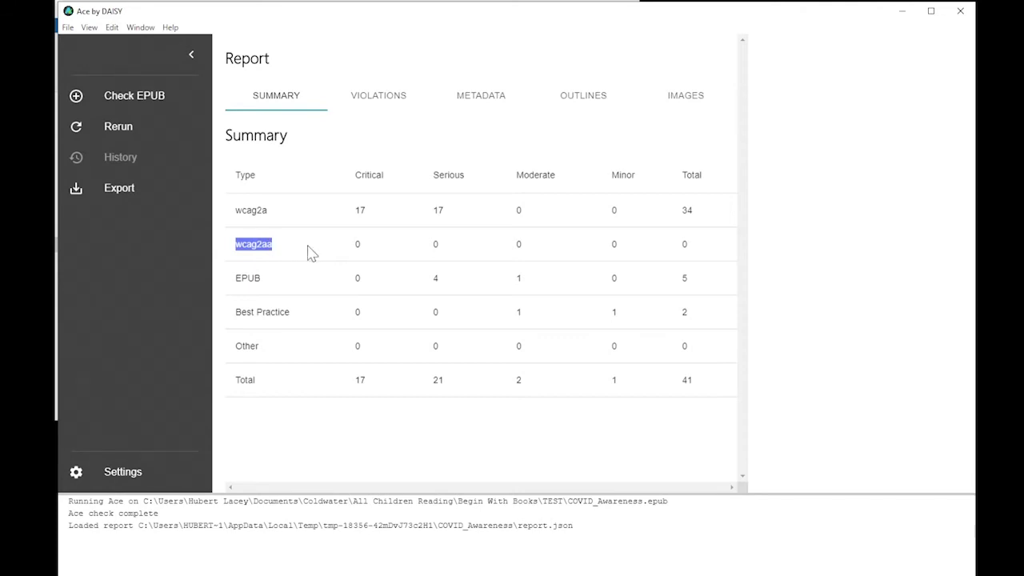
{"action": "double_click", "coordinate": [358, 246]}
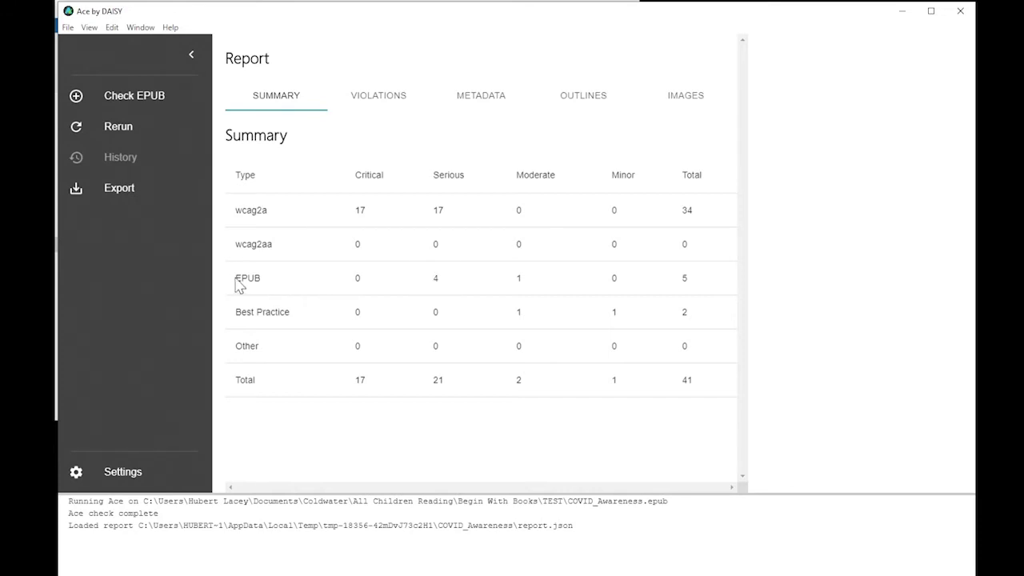
{"action": "left_click_drag", "start_coordinate": [236, 281], "coordinate": [261, 280]}
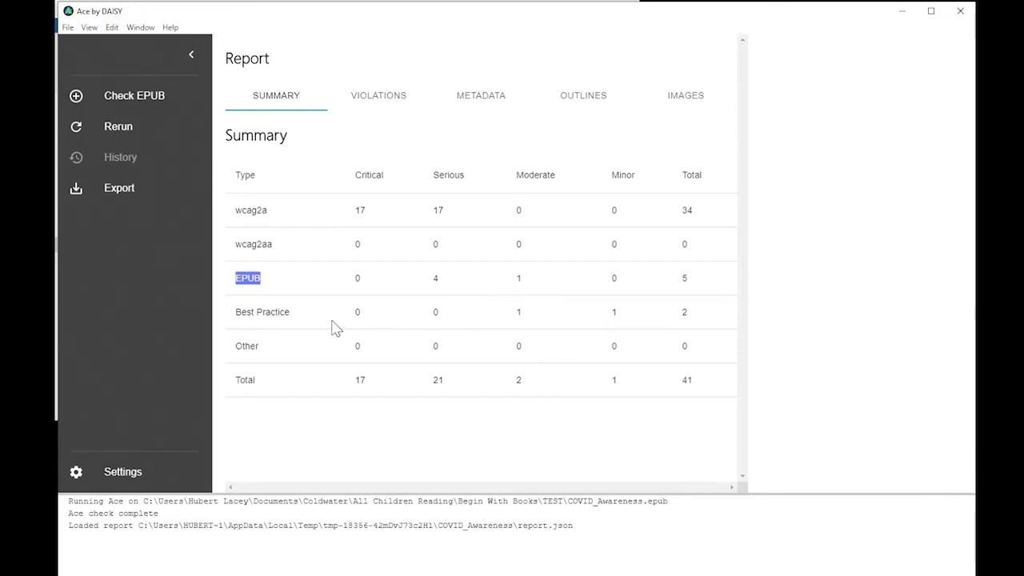
{"action": "left_click_drag", "start_coordinate": [235, 313], "coordinate": [292, 318]}
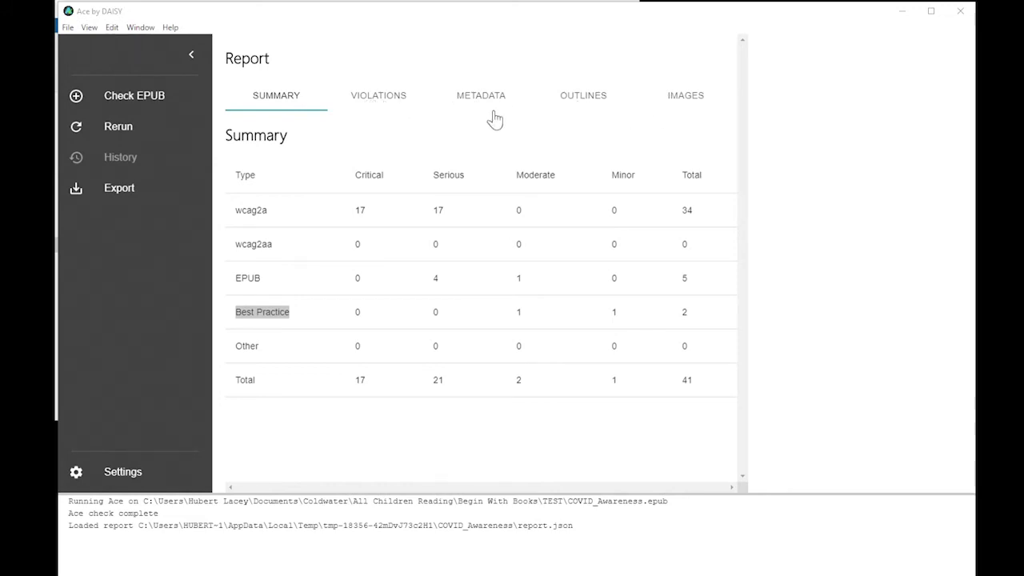
Show the individual violations list and highlight the first violation's wcag2a ruleset.
{"action": "left_click", "coordinate": [375, 111]}
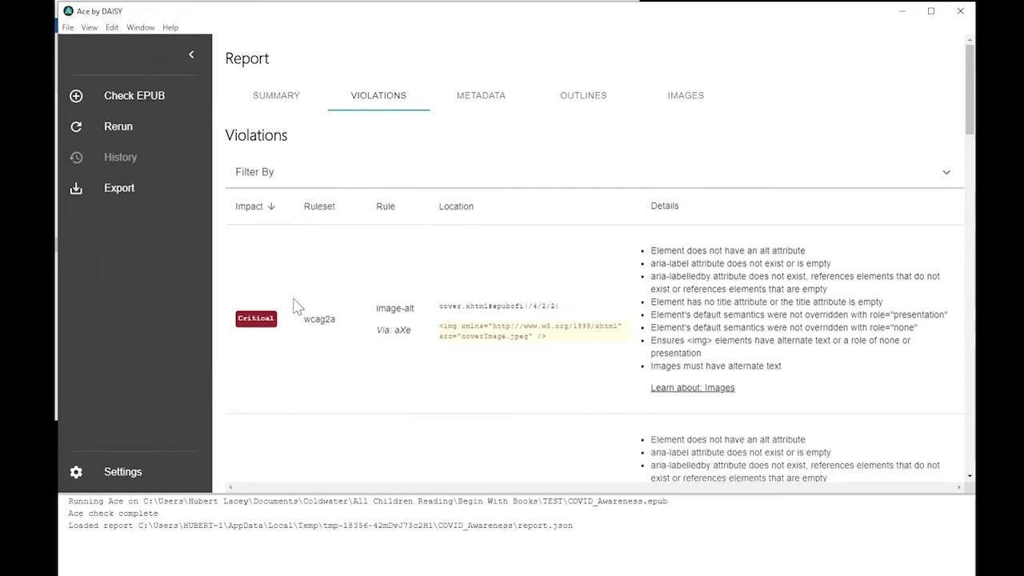
{"action": "left_click_drag", "start_coordinate": [309, 318], "coordinate": [333, 320]}
{"action": "scroll", "coordinate": [342, 324], "scroll_direction": "down", "scroll_amount": 3}
{"action": "scroll", "coordinate": [342, 324], "scroll_direction": "up", "scroll_amount": 3}
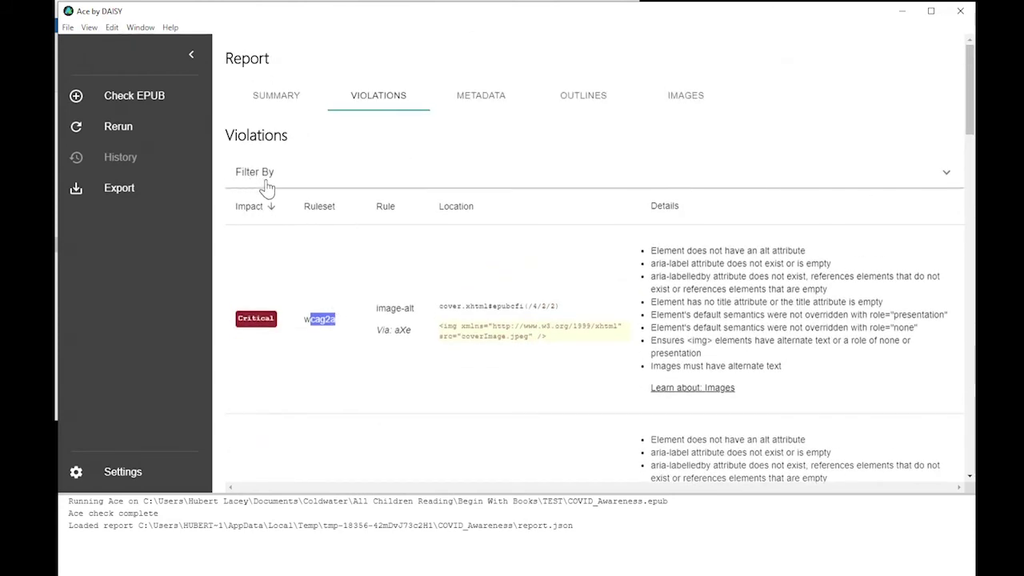
Toggle the impact sort order, then sort the violations by ruleset.
{"action": "left_click", "coordinate": [271, 210]}
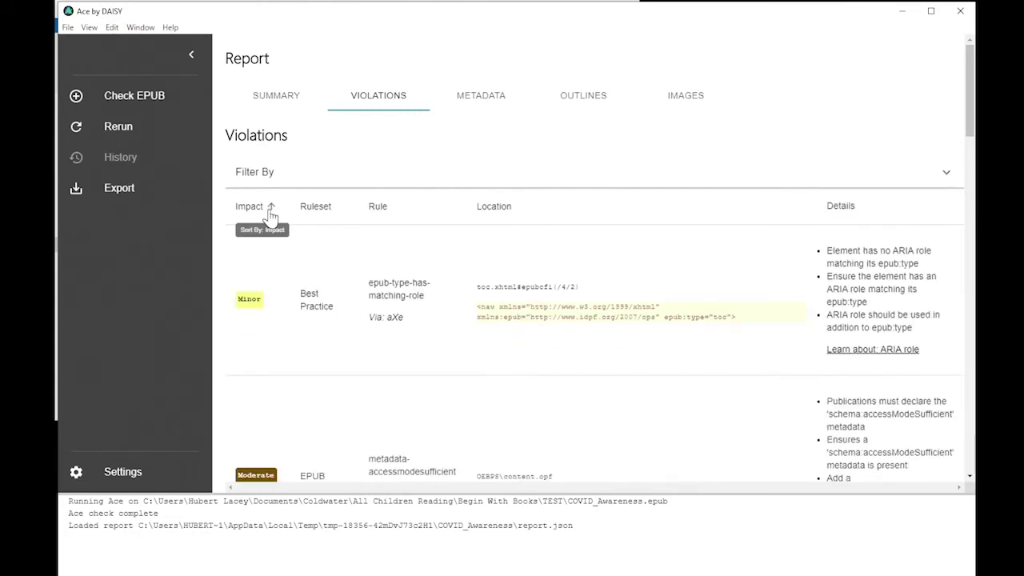
{"action": "left_click", "coordinate": [271, 210]}
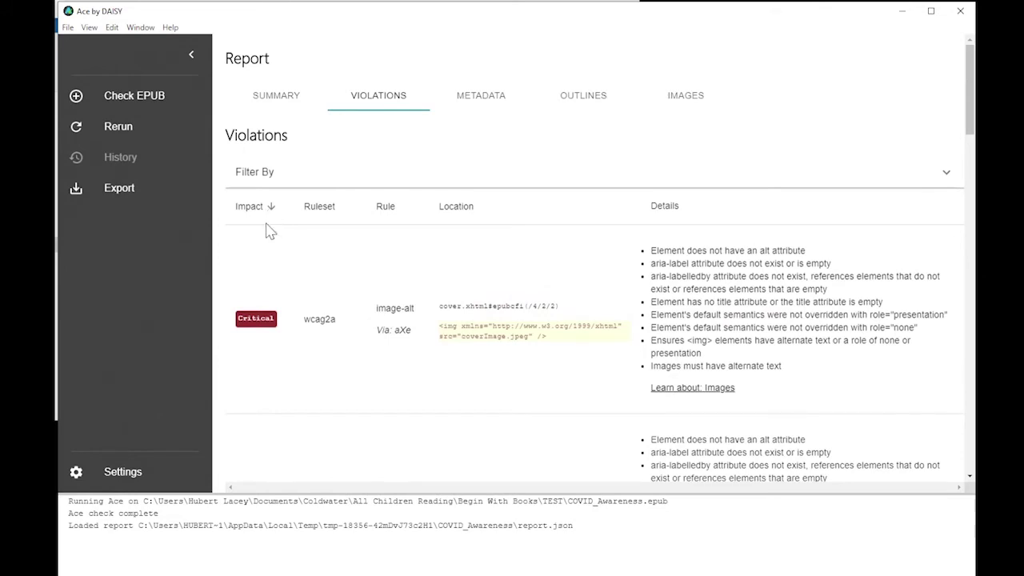
{"action": "left_click", "coordinate": [328, 214]}
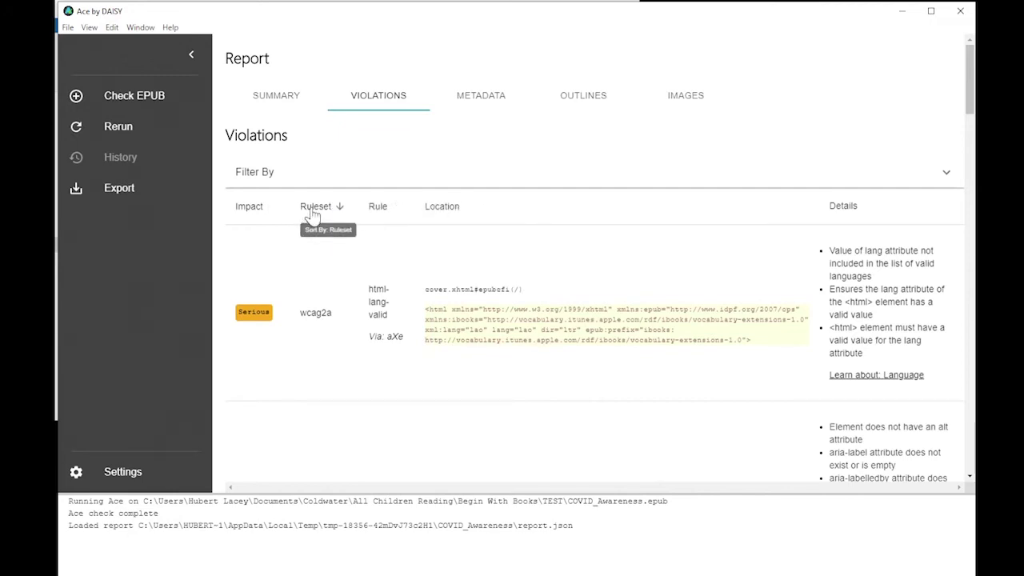
Sort the violations by impact and point out the top row's wcag2a ruleset.
{"action": "left_click", "coordinate": [257, 211]}
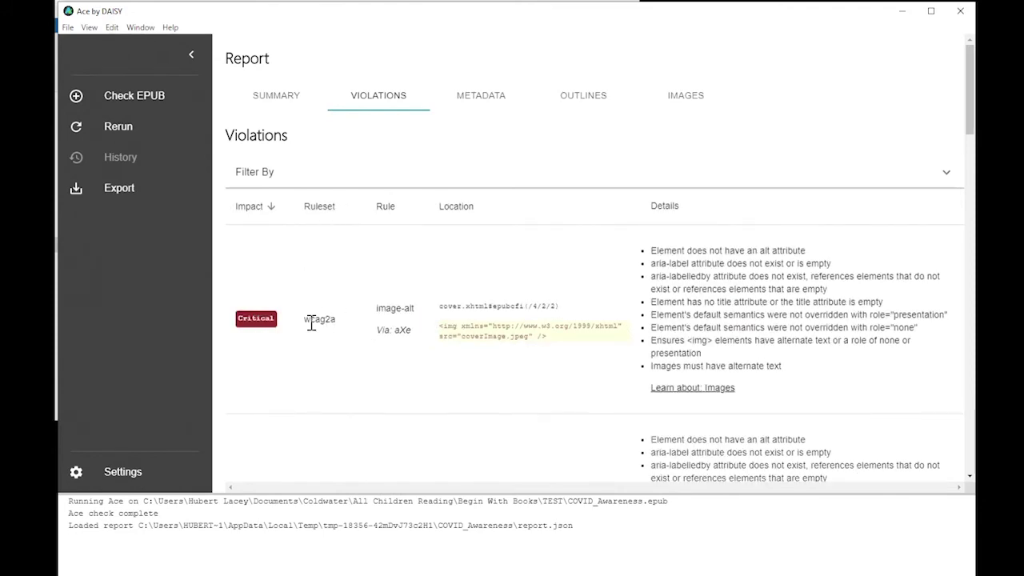
{"action": "left_click_drag", "start_coordinate": [311, 320], "coordinate": [341, 320]}
{"action": "left_click", "coordinate": [342, 321]}
Highlight the cover image snippet, the missing alt attribute message and the explanation bullets.
{"action": "left_click_drag", "start_coordinate": [441, 327], "coordinate": [539, 337]}
{"action": "left_click", "coordinate": [546, 337]}
{"action": "left_click_drag", "start_coordinate": [662, 251], "coordinate": [814, 257]}
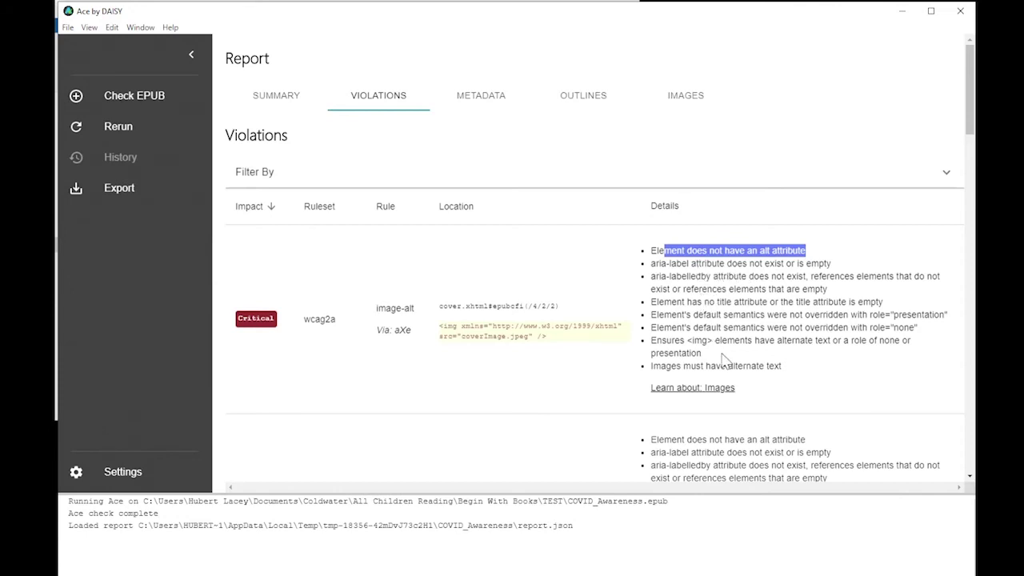
{"action": "left_click_drag", "start_coordinate": [723, 360], "coordinate": [712, 289]}
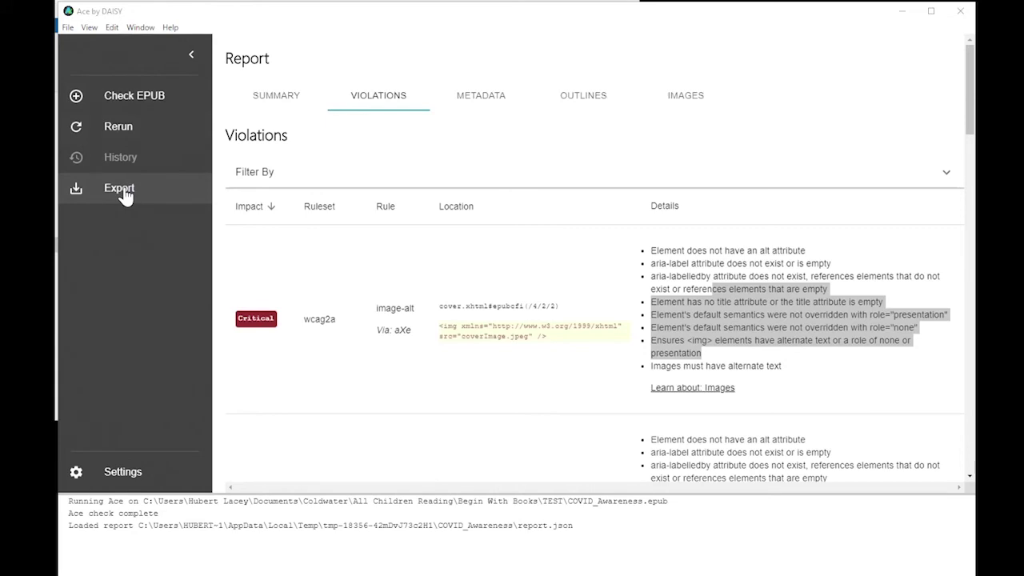
Export the report, naming it COVID_Awareness, and save it as a zip.
{"action": "left_click", "coordinate": [121, 192]}
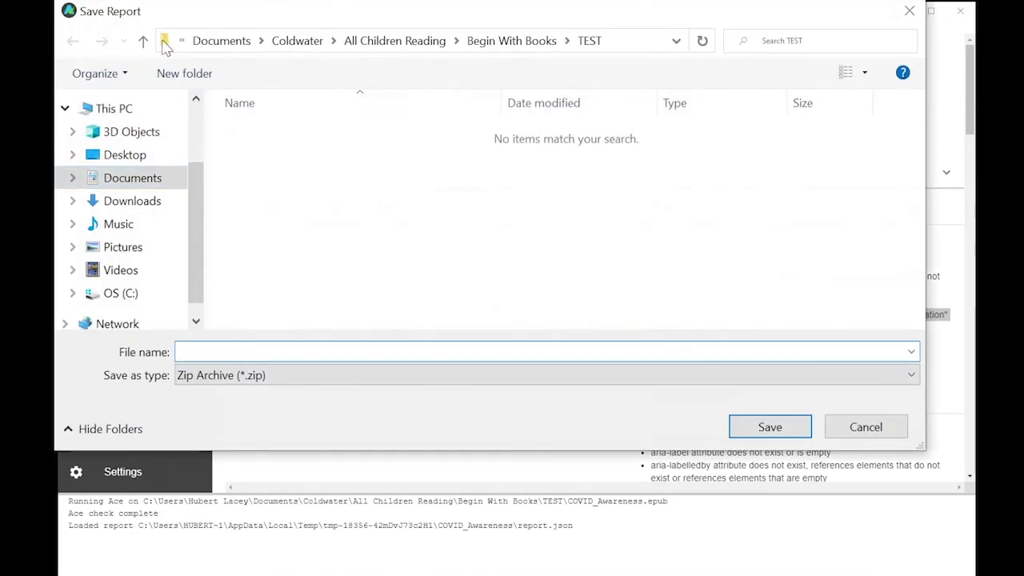
{"action": "left_click_drag", "start_coordinate": [197, 15], "coordinate": [198, 20]}
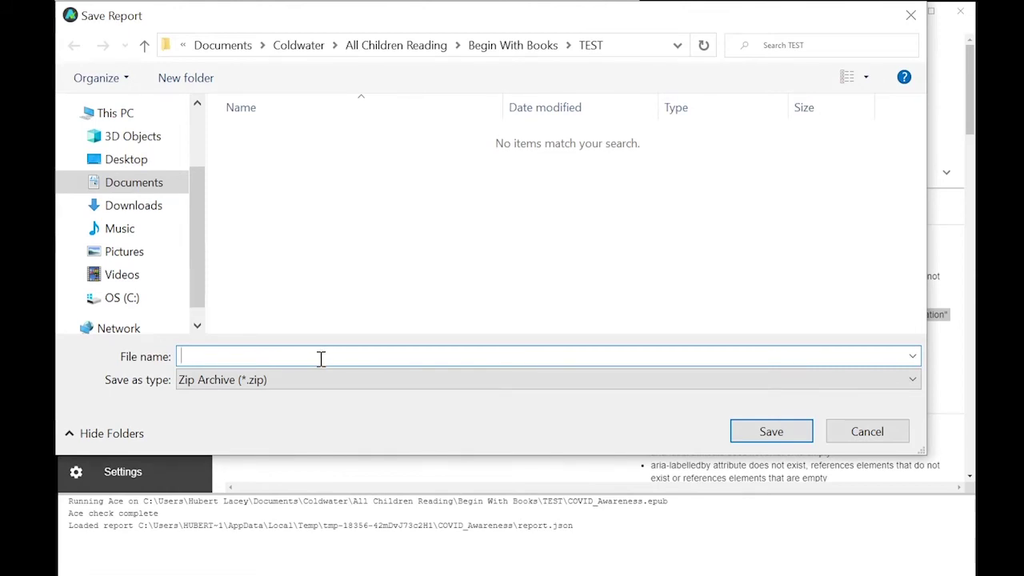
{"action": "type", "text": "COVID_Awarene"}
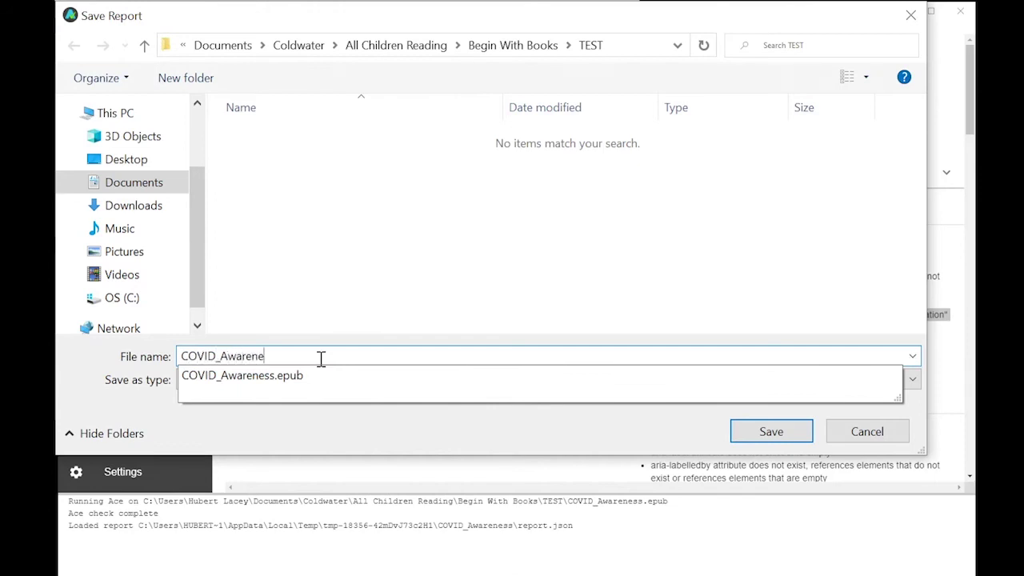
{"action": "type", "text": "ss"}
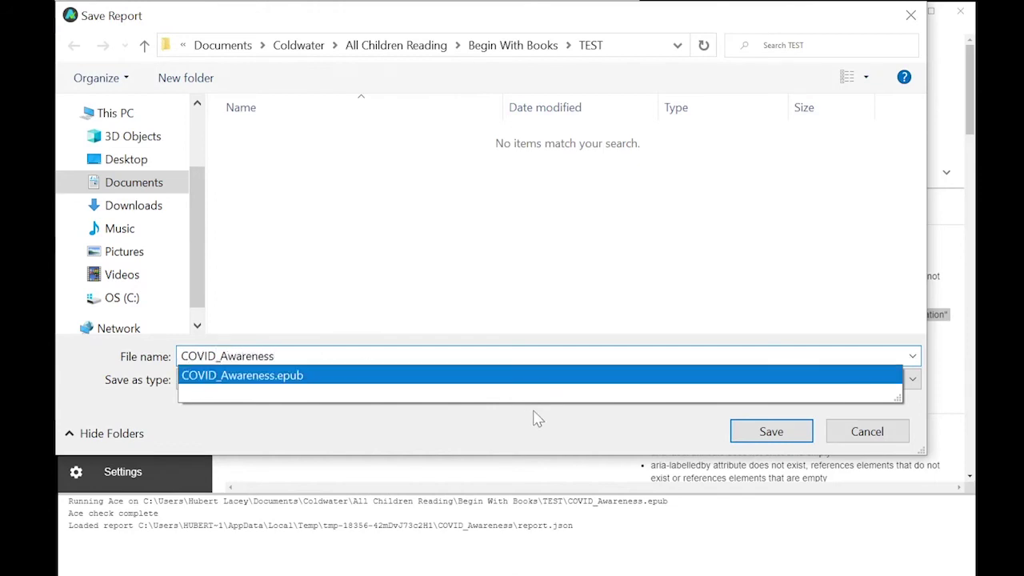
{"action": "left_click", "coordinate": [759, 435]}
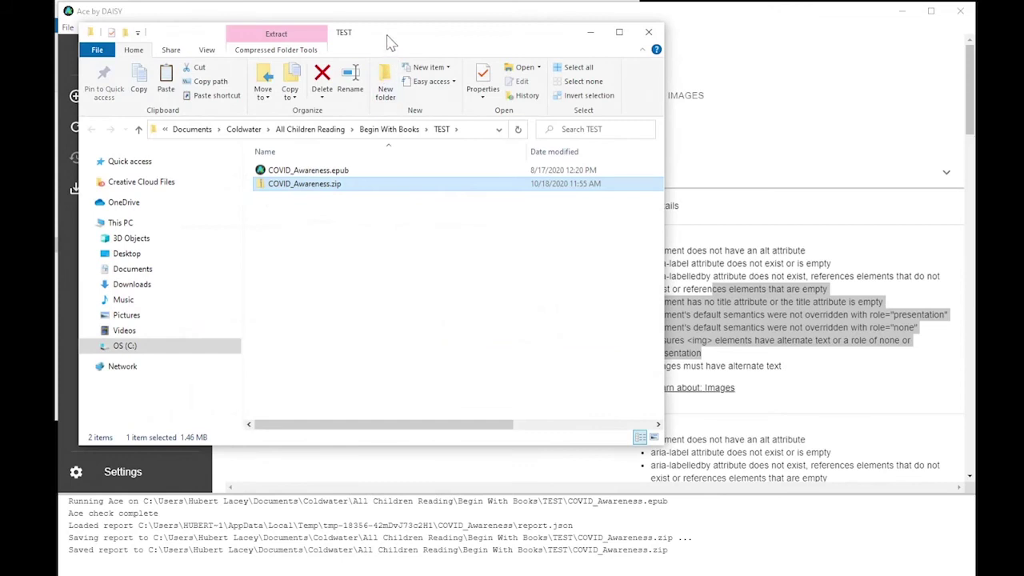
Enlarge the Explorer window, open COVID_Awareness.zip and launch its report.html in Chrome.
{"action": "left_click_drag", "start_coordinate": [391, 42], "coordinate": [372, 21]}
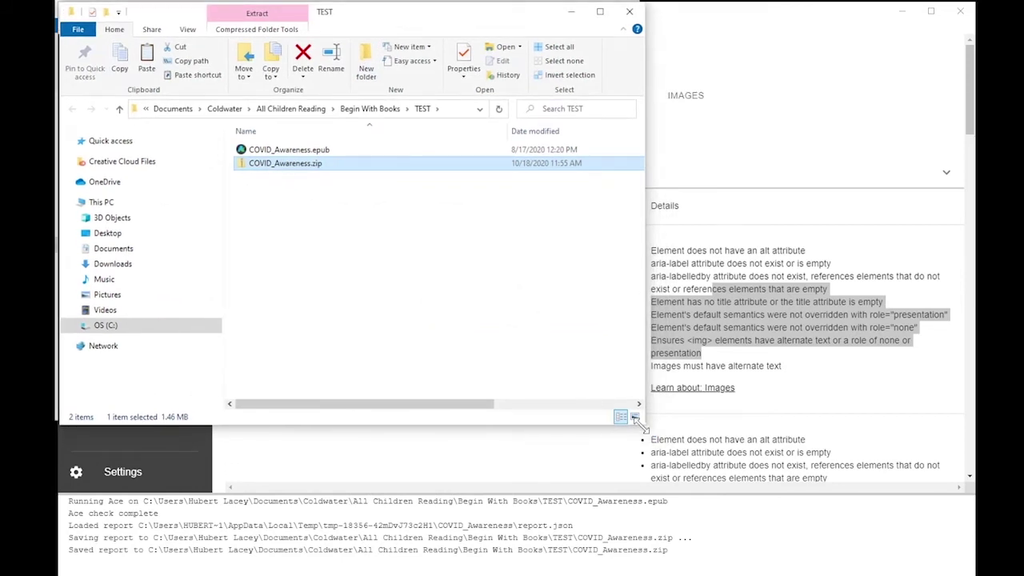
{"action": "left_click_drag", "start_coordinate": [639, 424], "coordinate": [968, 566]}
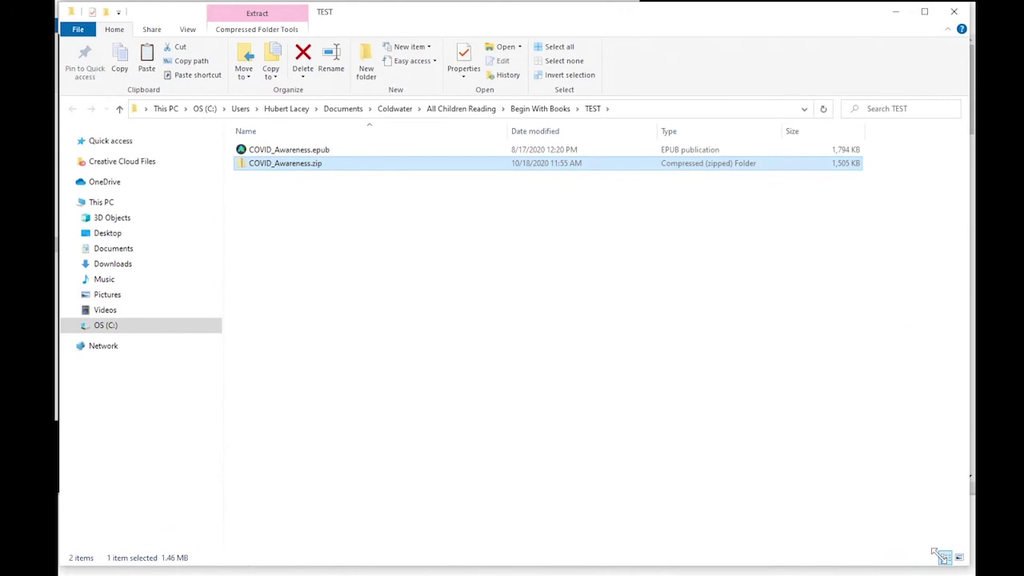
{"action": "double_click", "coordinate": [254, 168]}
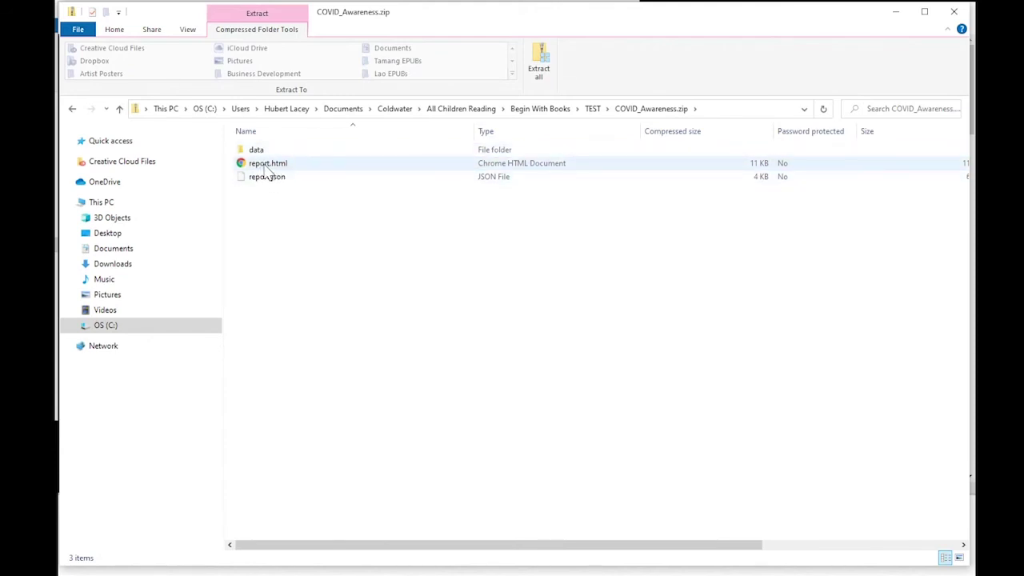
{"action": "left_click", "coordinate": [266, 166]}
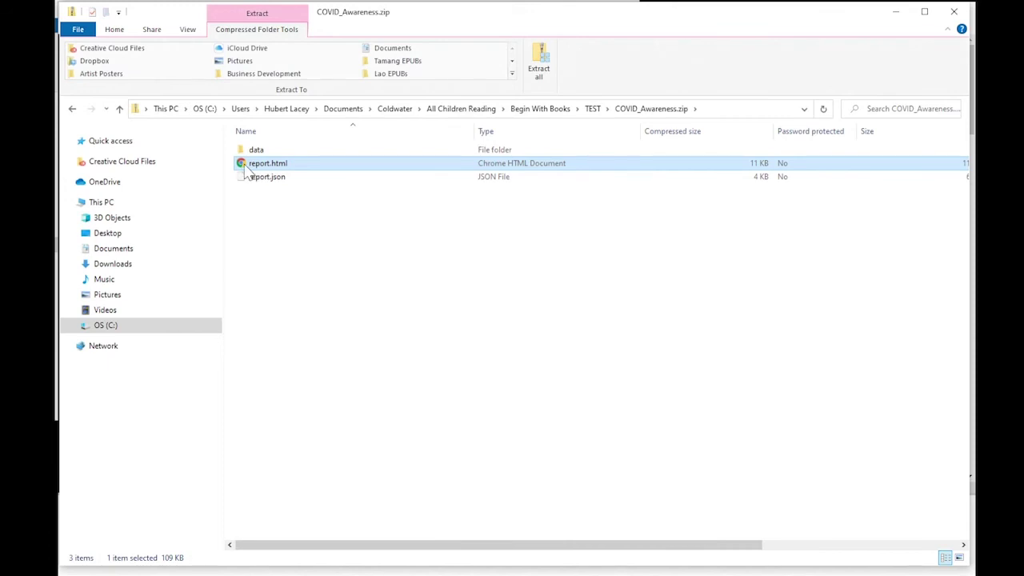
{"action": "double_click", "coordinate": [244, 166]}
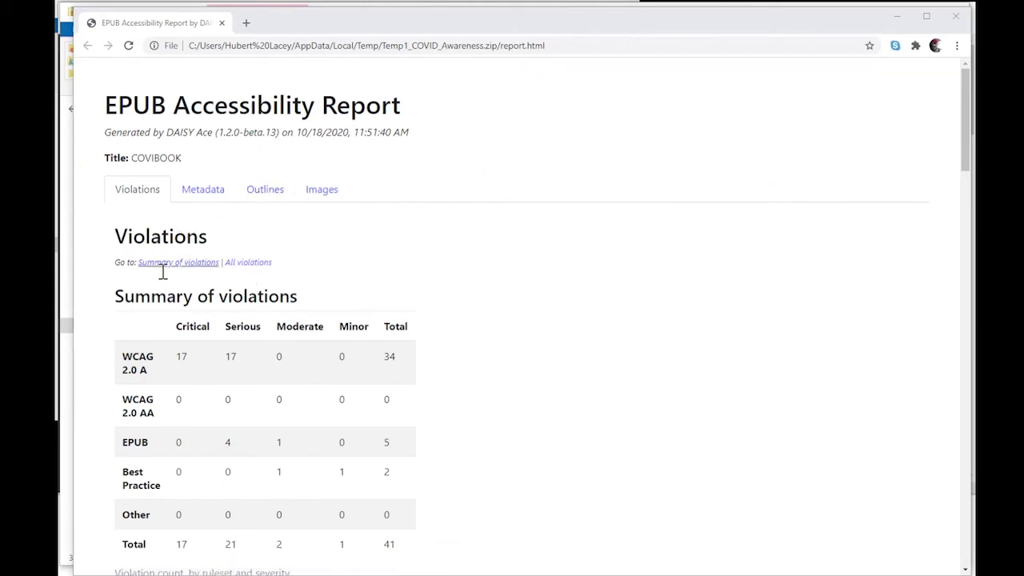
Scroll to All violations, keep Impact at All, and filter Ruleset to Best Practice.
{"action": "scroll", "coordinate": [173, 308], "scroll_direction": "down", "scroll_amount": 2}
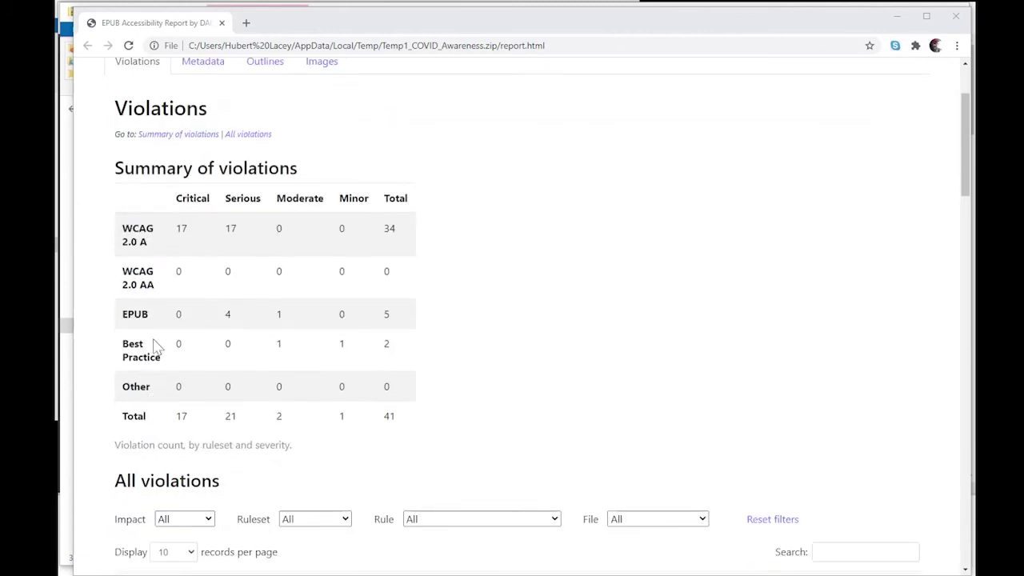
{"action": "scroll", "coordinate": [316, 269], "scroll_direction": "down", "scroll_amount": 4}
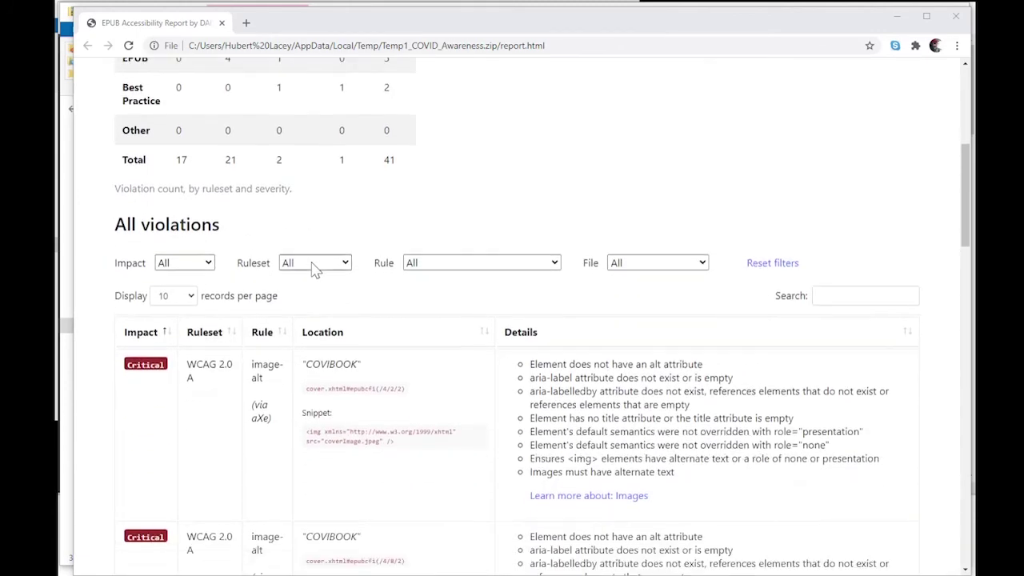
{"action": "scroll", "coordinate": [314, 269], "scroll_direction": "down", "scroll_amount": 1}
{"action": "left_click", "coordinate": [209, 207]}
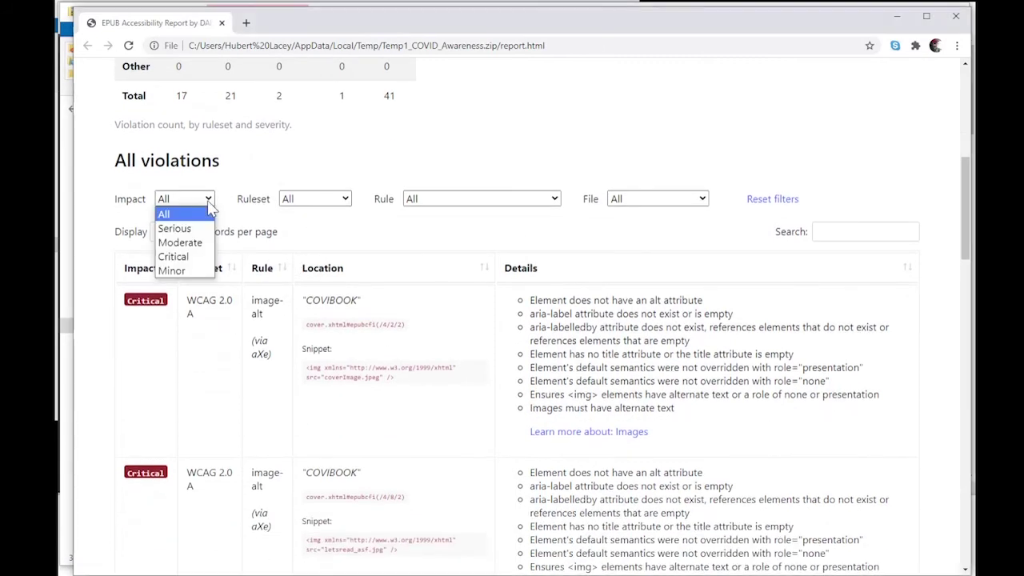
{"action": "left_click", "coordinate": [209, 207]}
{"action": "left_click", "coordinate": [315, 206]}
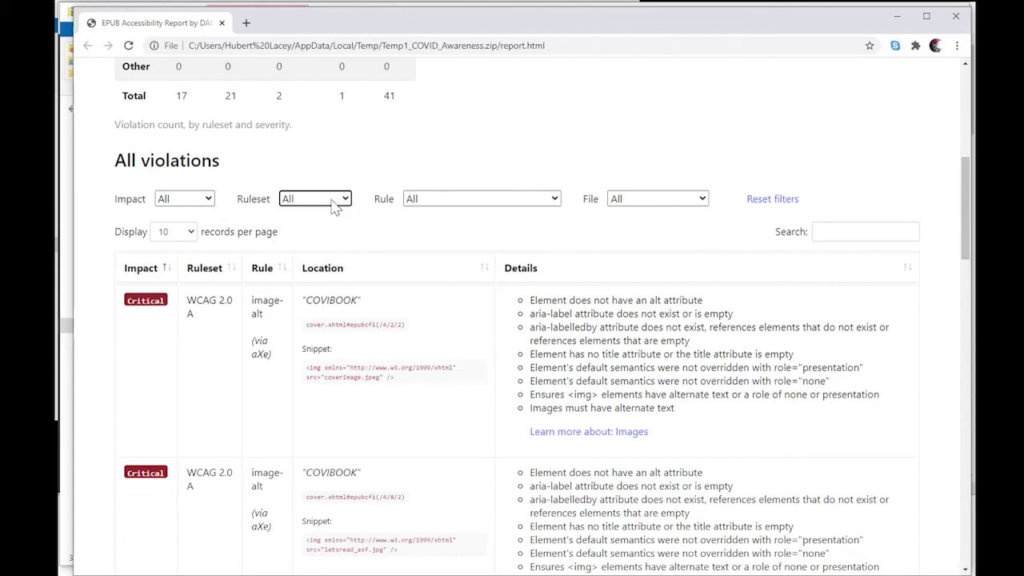
{"action": "left_click", "coordinate": [332, 201]}
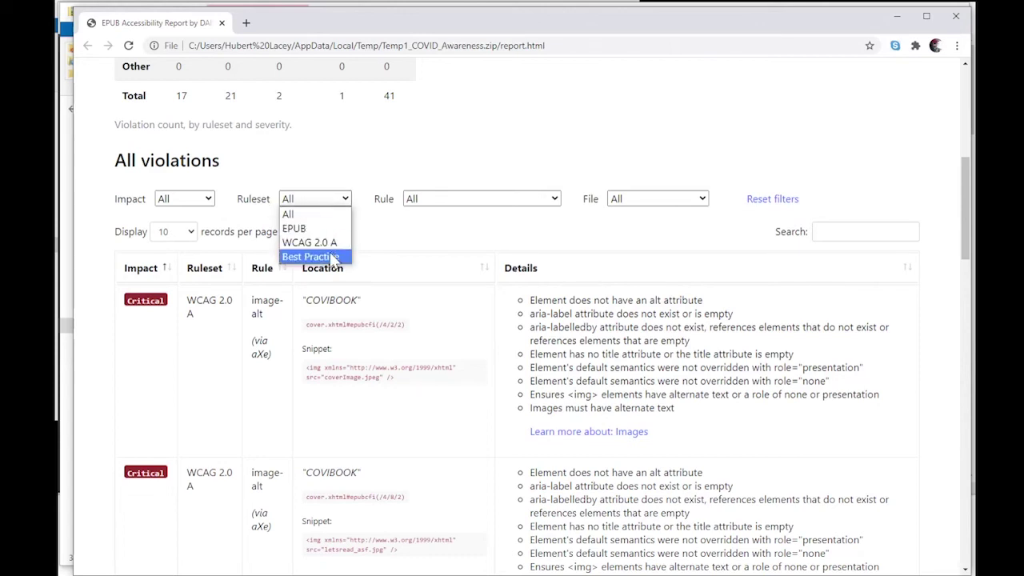
{"action": "left_click", "coordinate": [334, 256]}
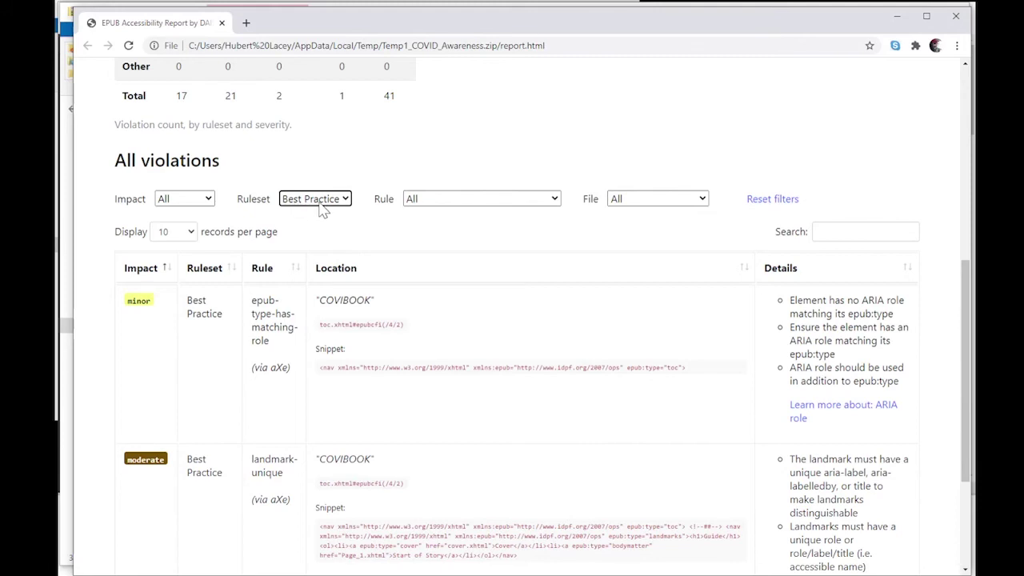
Highlight the moderate severity and the landmark-unique guidance on unique landmark roles.
{"action": "scroll", "coordinate": [326, 244], "scroll_direction": "down", "scroll_amount": 1}
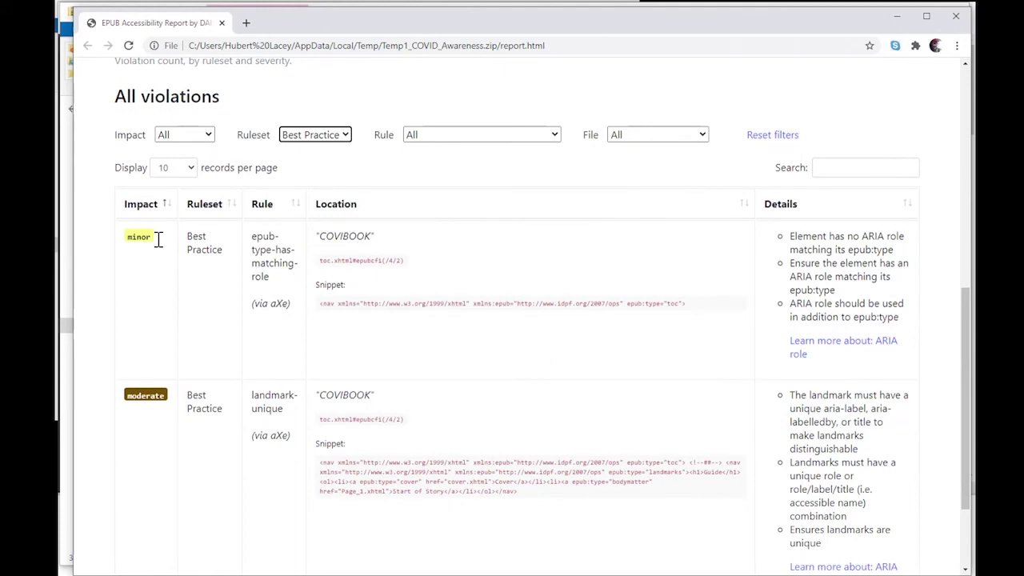
{"action": "scroll", "coordinate": [164, 264], "scroll_direction": "down", "scroll_amount": 2}
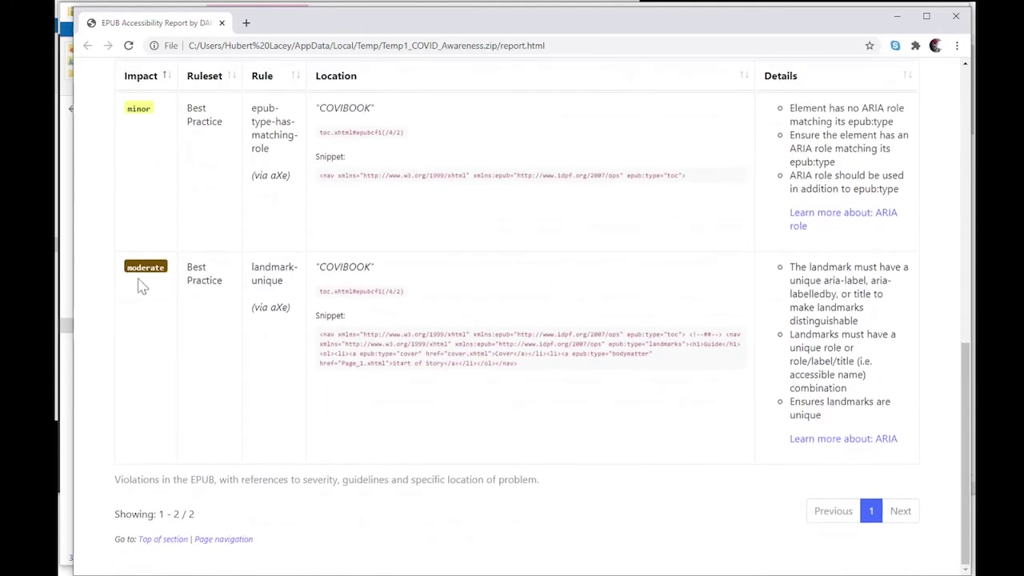
{"action": "left_click_drag", "start_coordinate": [147, 268], "coordinate": [174, 269]}
{"action": "left_click_drag", "start_coordinate": [791, 267], "coordinate": [841, 293]}
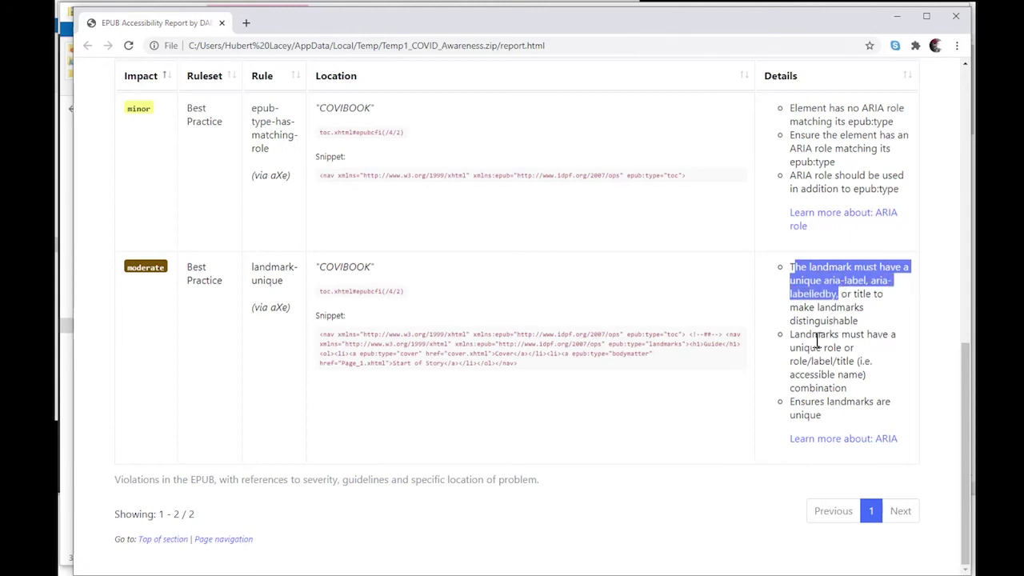
{"action": "left_click_drag", "start_coordinate": [813, 336], "coordinate": [856, 371]}
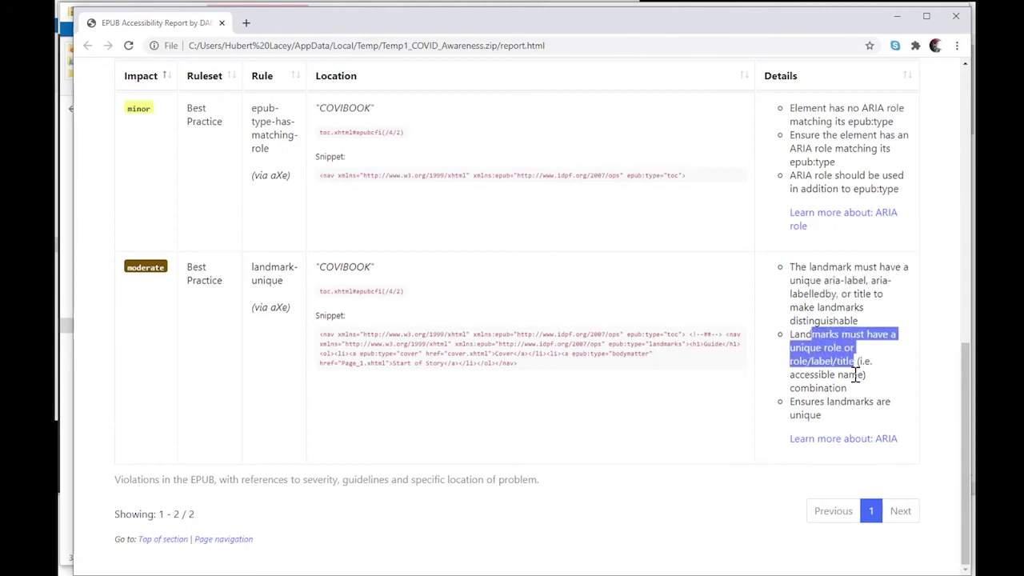
{"action": "left_click", "coordinate": [812, 391]}
Scroll back up to All violations and switch back to Ace by DAISY.
{"action": "scroll", "coordinate": [552, 324], "scroll_direction": "up", "scroll_amount": 1}
{"action": "scroll", "coordinate": [552, 324], "scroll_direction": "up", "scroll_amount": 3}
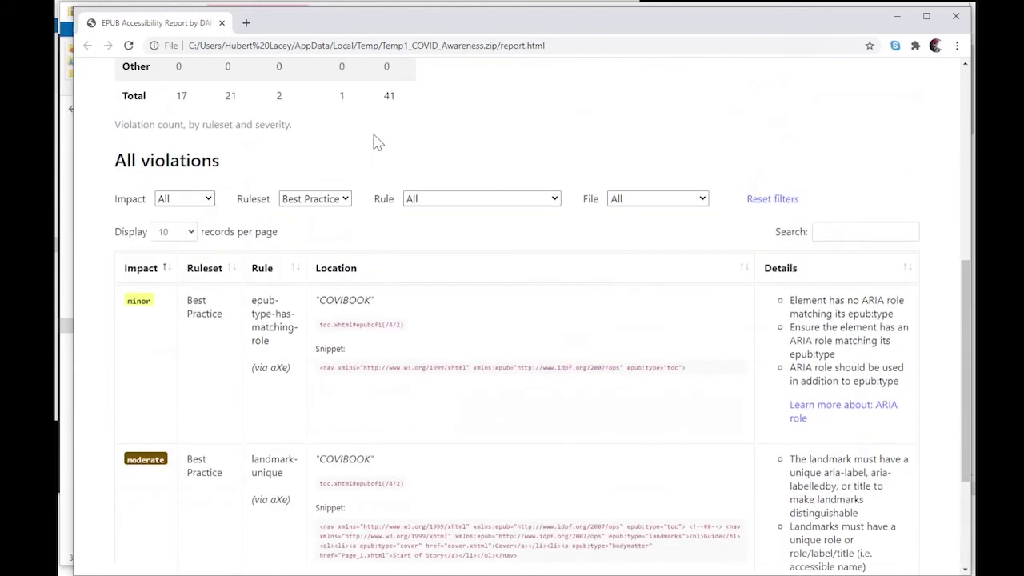
{"action": "key", "text": "alt+Tab"}
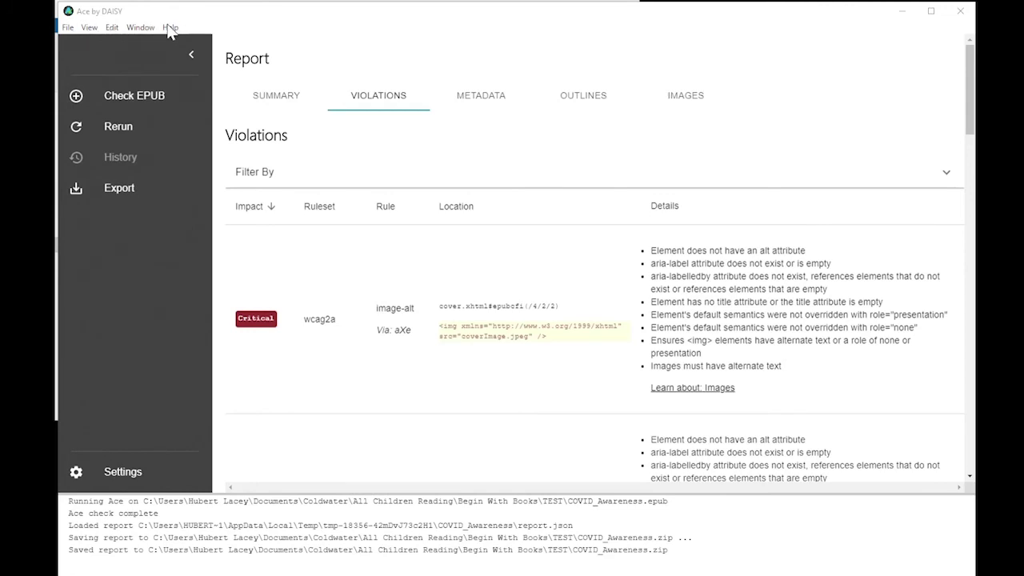
Check the whole TEST folder via File > Check EPUB Folder, which fails on cover.xhtml.
{"action": "left_click", "coordinate": [69, 29]}
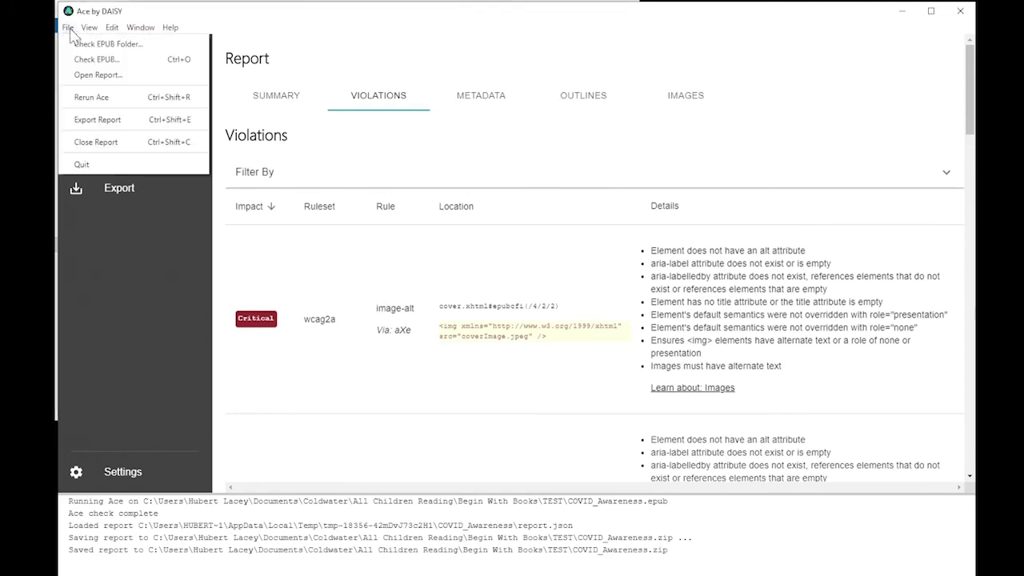
{"action": "left_click", "coordinate": [156, 46]}
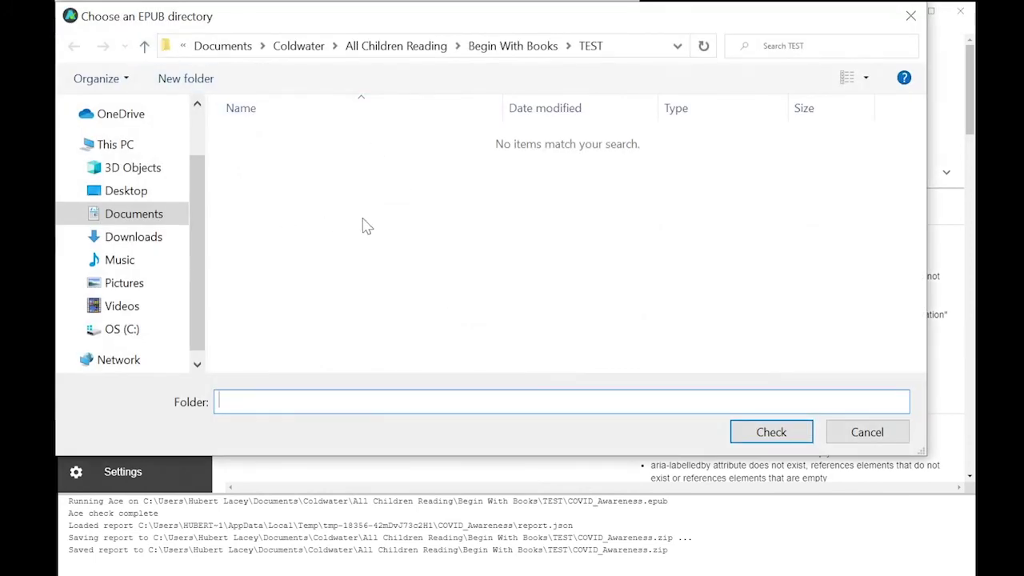
{"action": "left_click", "coordinate": [740, 428]}
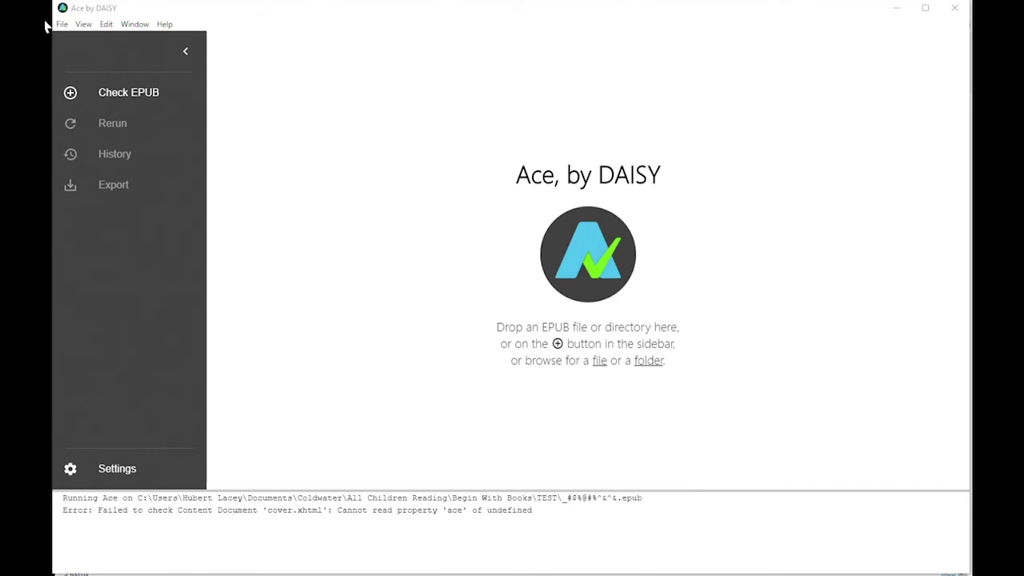
Run an accessibility check directly on the special-character EPUB file.
{"action": "left_click", "coordinate": [119, 101]}
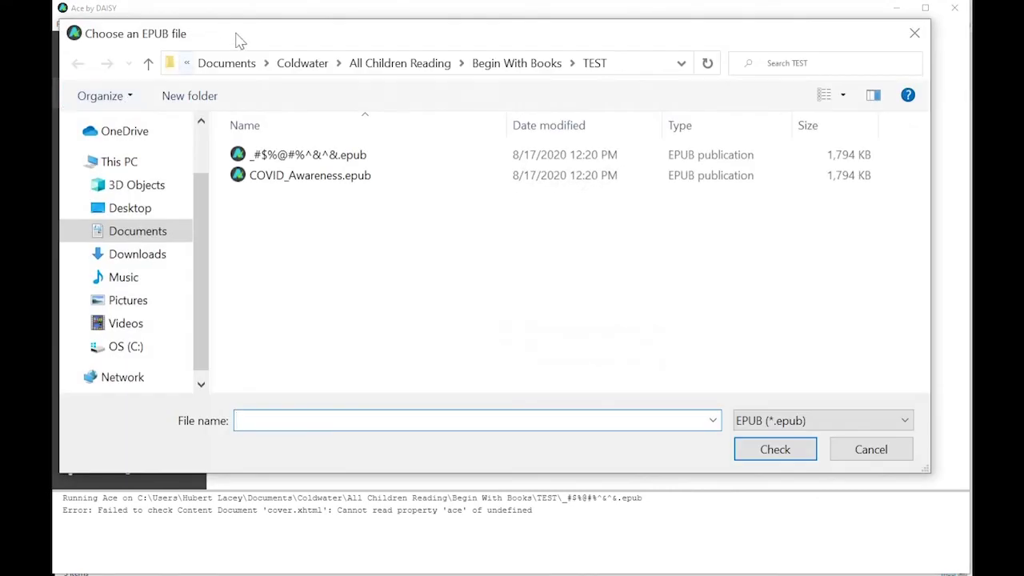
{"action": "left_click_drag", "start_coordinate": [240, 40], "coordinate": [266, 38]}
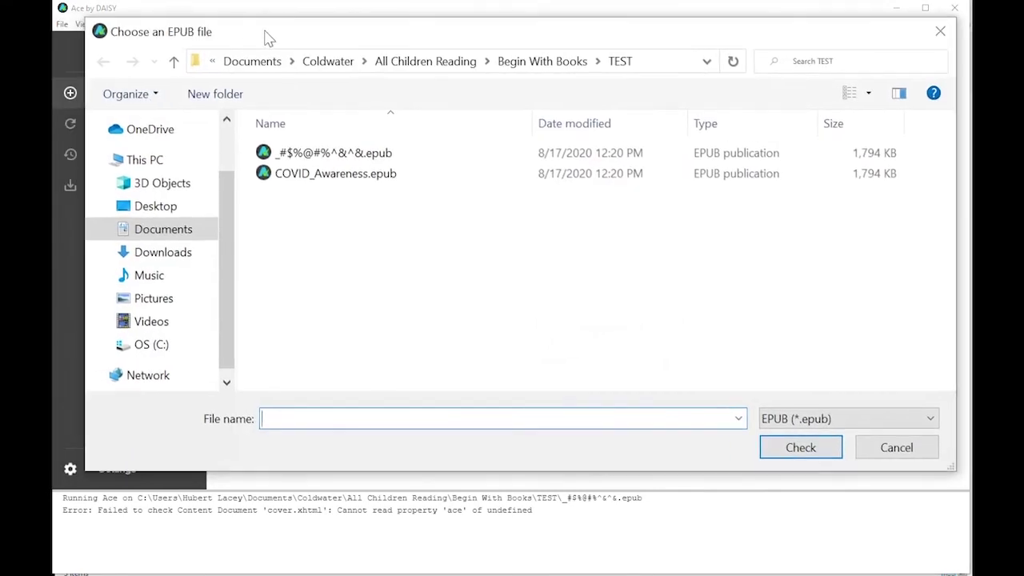
{"action": "left_click", "coordinate": [341, 160]}
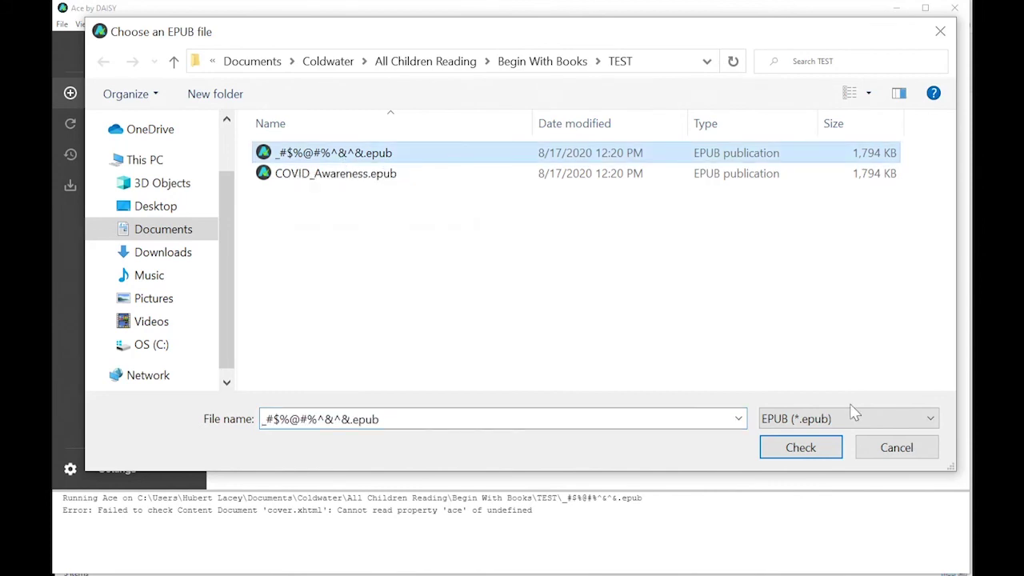
{"action": "left_click", "coordinate": [800, 447]}
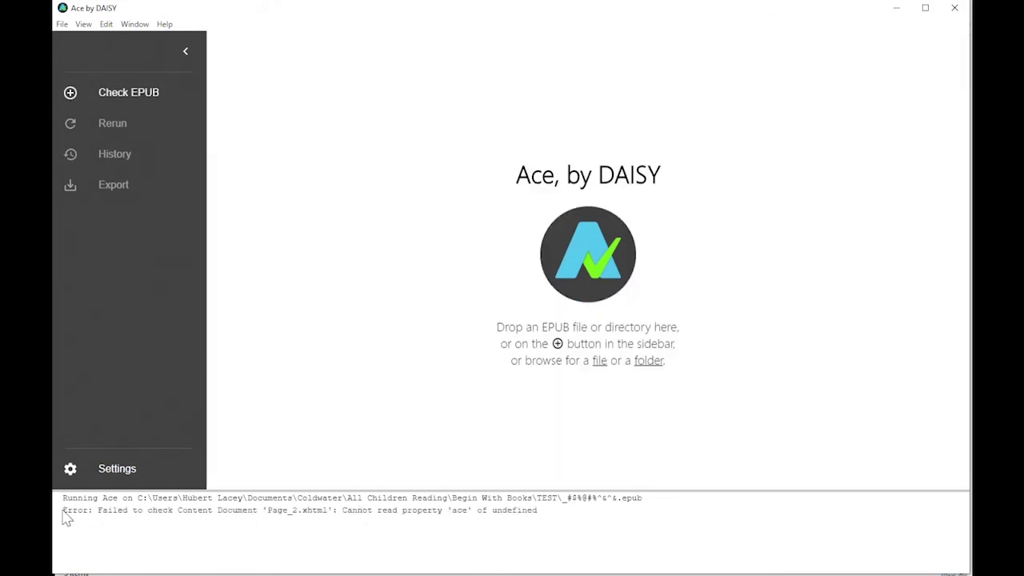
Select the Page_2.xhtml error in the log and dismiss the JavaScript error alert.
{"action": "left_click_drag", "start_coordinate": [64, 516], "coordinate": [538, 515]}
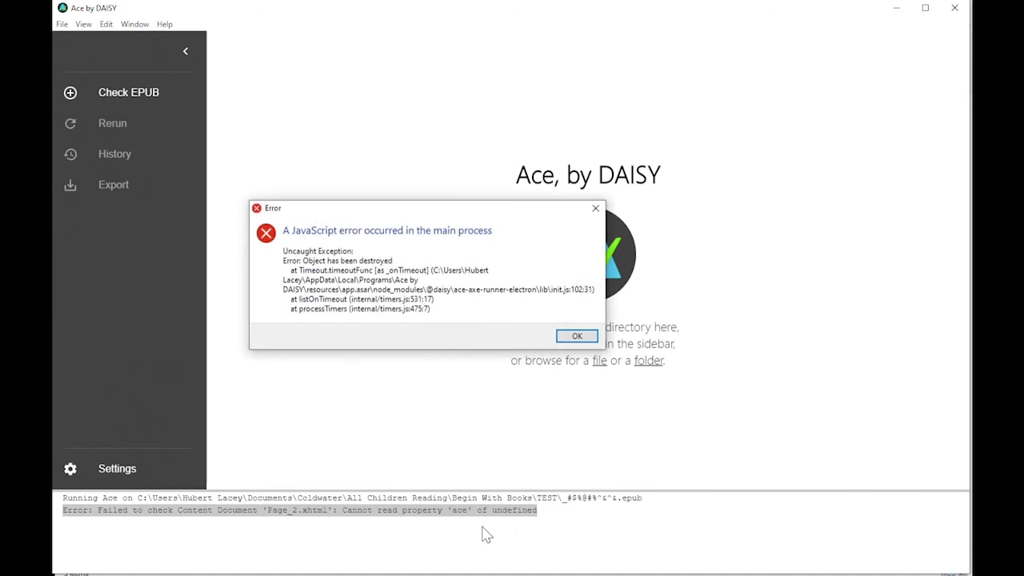
{"action": "left_click", "coordinate": [577, 336]}
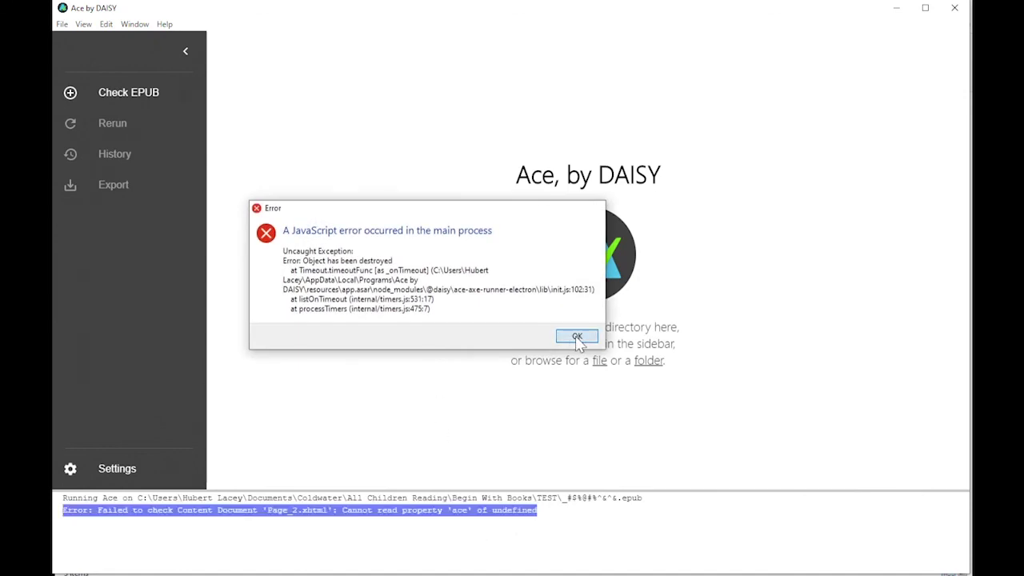
{"action": "left_click", "coordinate": [577, 337]}
{"action": "left_click", "coordinate": [577, 337]}
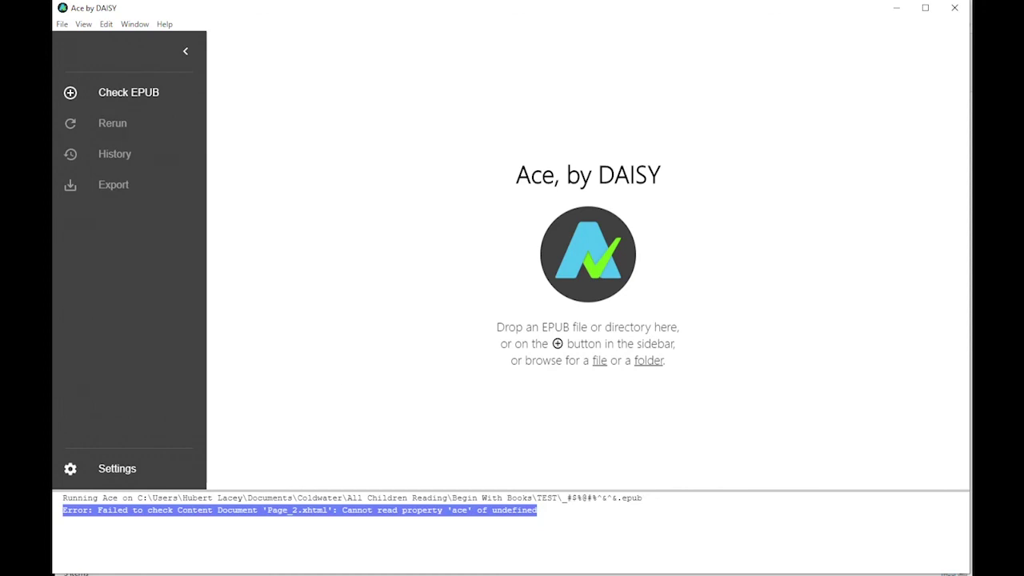
Rename the special-character EPUB in the TEST folder to TEST.epub in File Explorer.
{"action": "key", "text": "alt+Tab"}
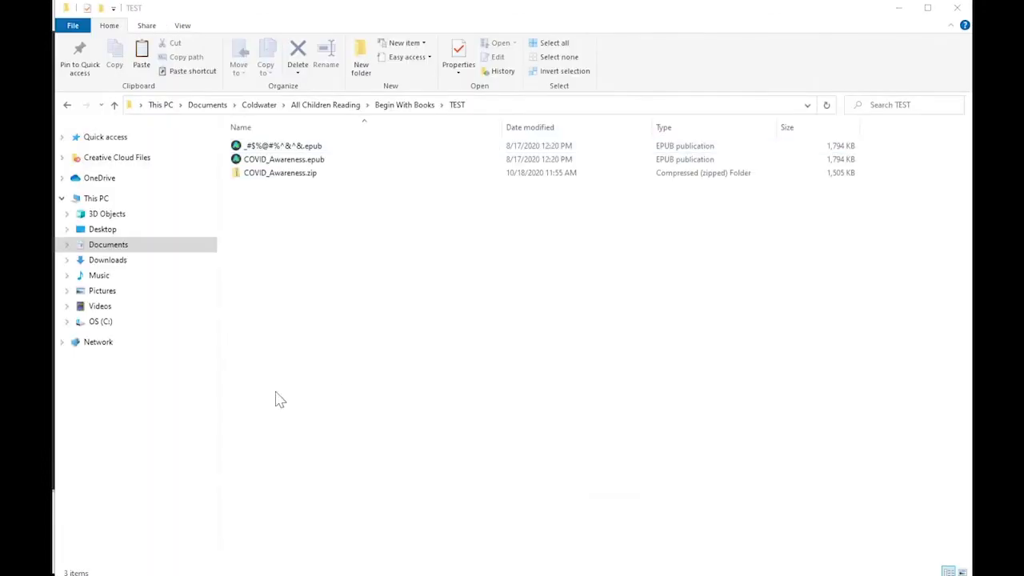
{"action": "left_click", "coordinate": [290, 148]}
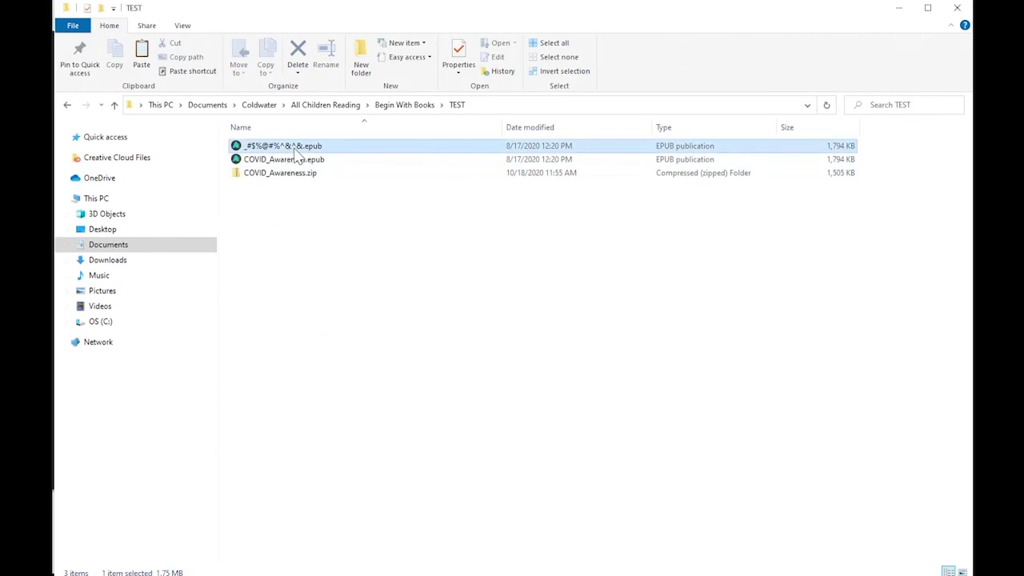
{"action": "right_click", "coordinate": [297, 150]}
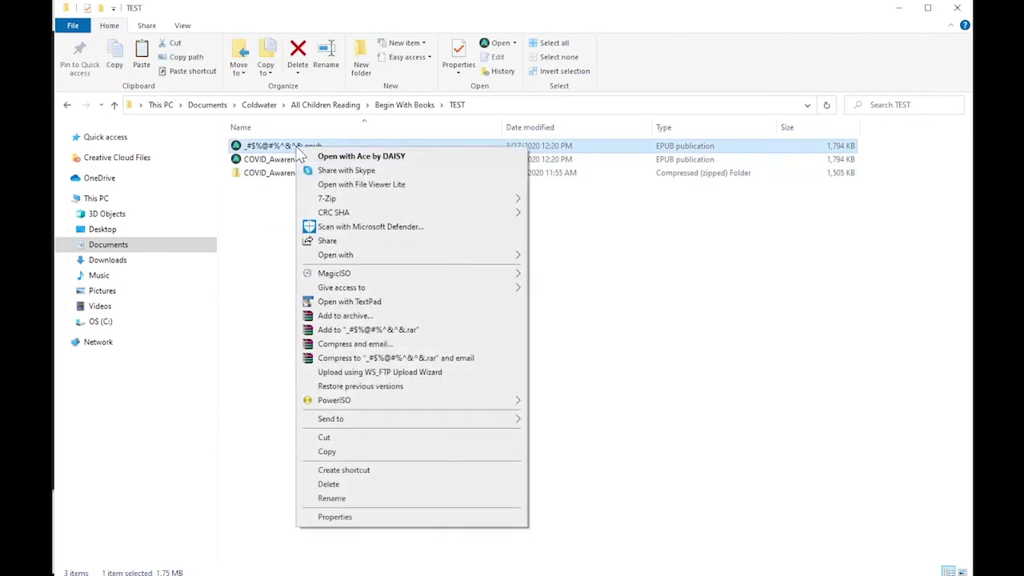
{"action": "left_click", "coordinate": [350, 498]}
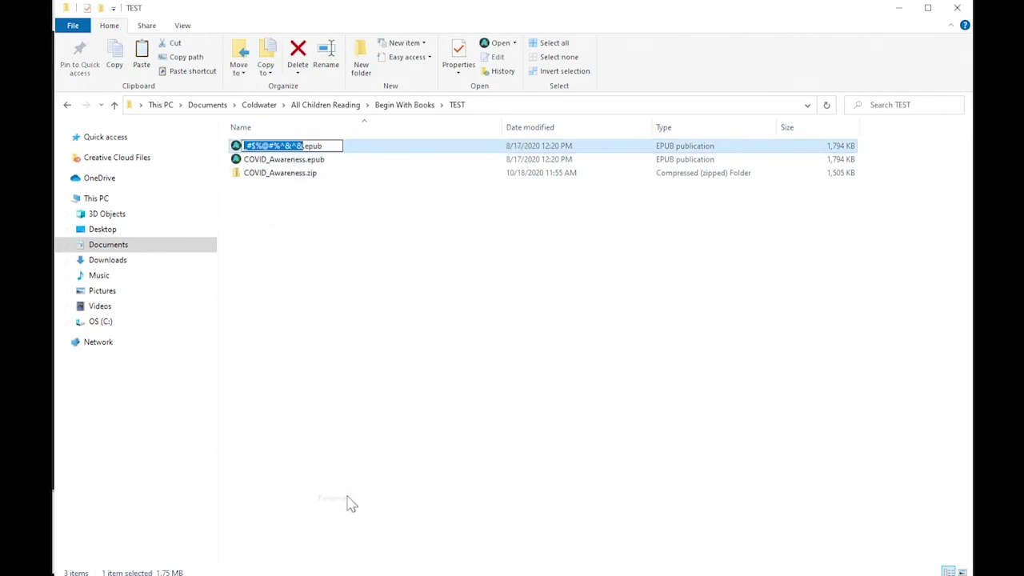
{"action": "type", "text": "TEST"}
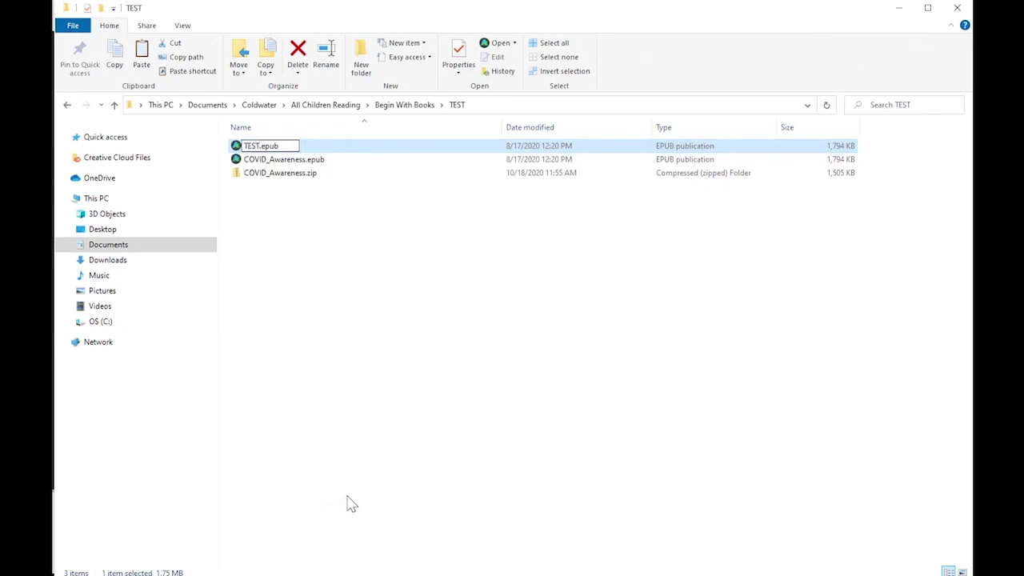
{"action": "key", "text": "Return"}
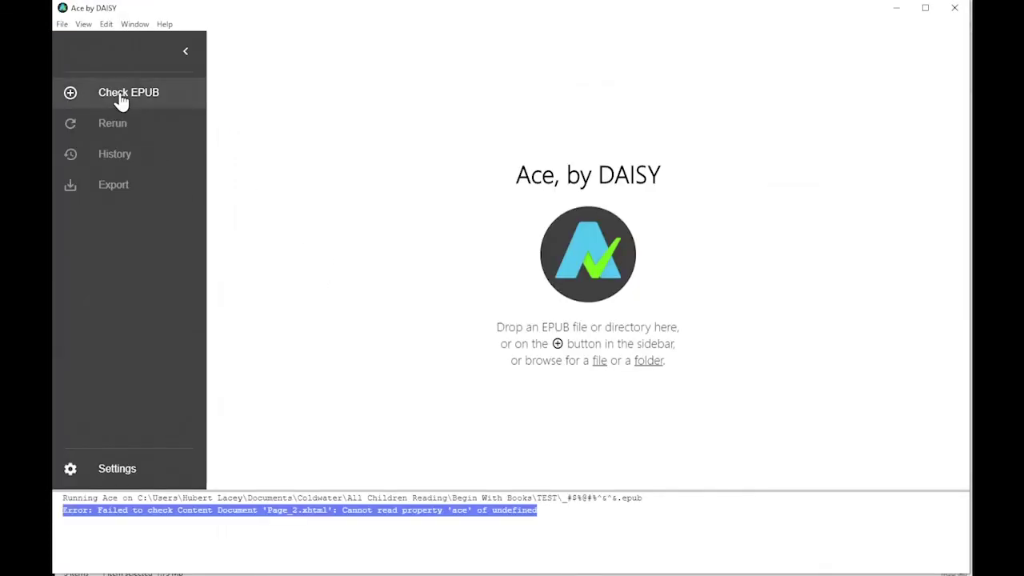
Run an accessibility check on the renamed TEST.epub.
{"action": "left_click", "coordinate": [120, 96]}
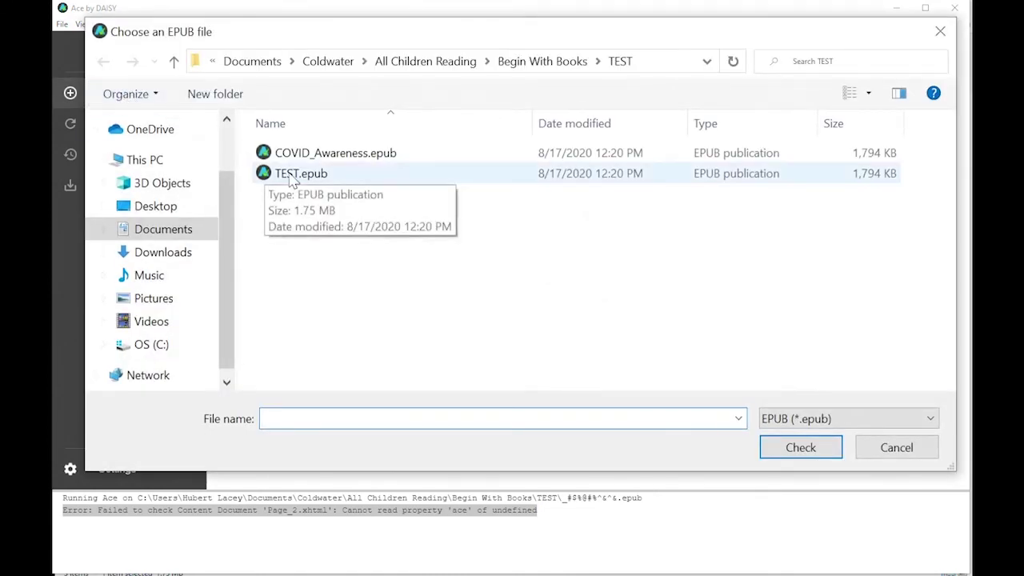
{"action": "left_click", "coordinate": [292, 176]}
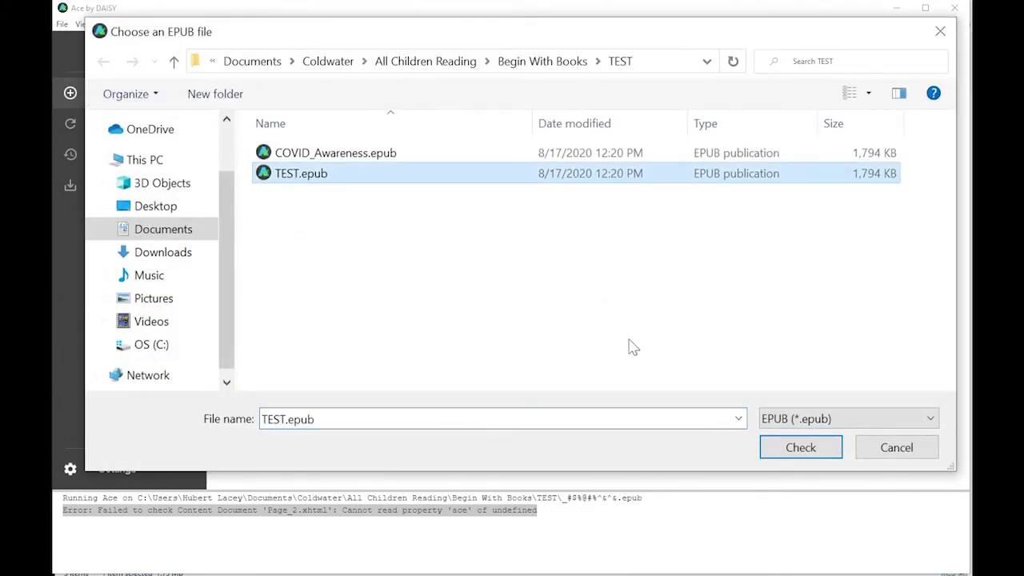
{"action": "left_click", "coordinate": [799, 448]}
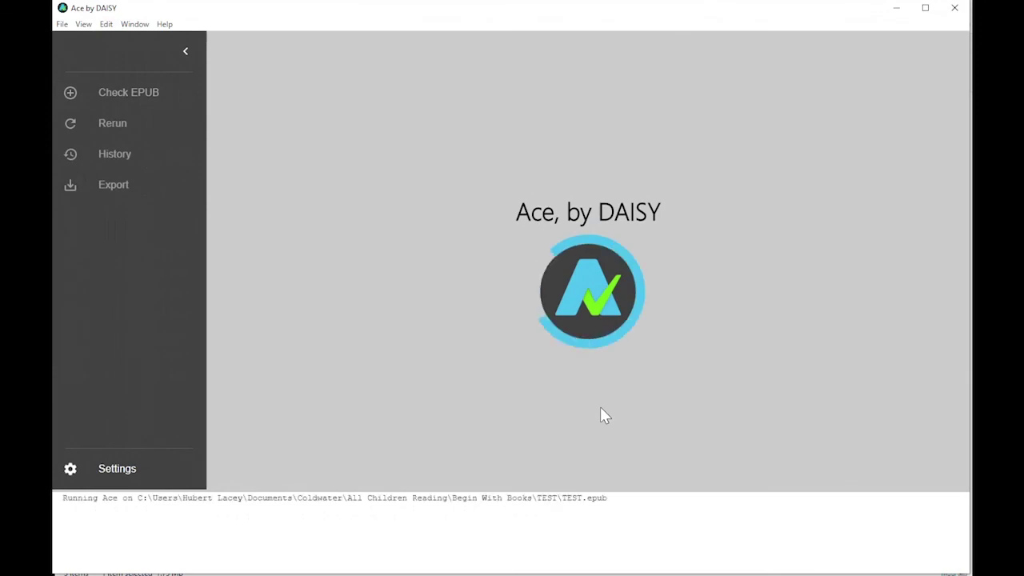